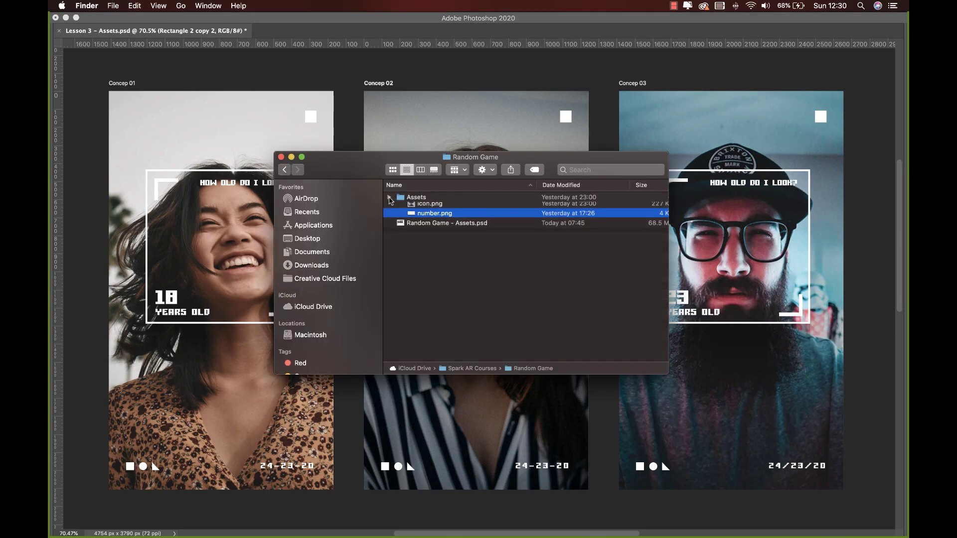
- Expand the Assets folder and preview the bottom-left.png, frame.png and number.png images
left_click(389, 198)
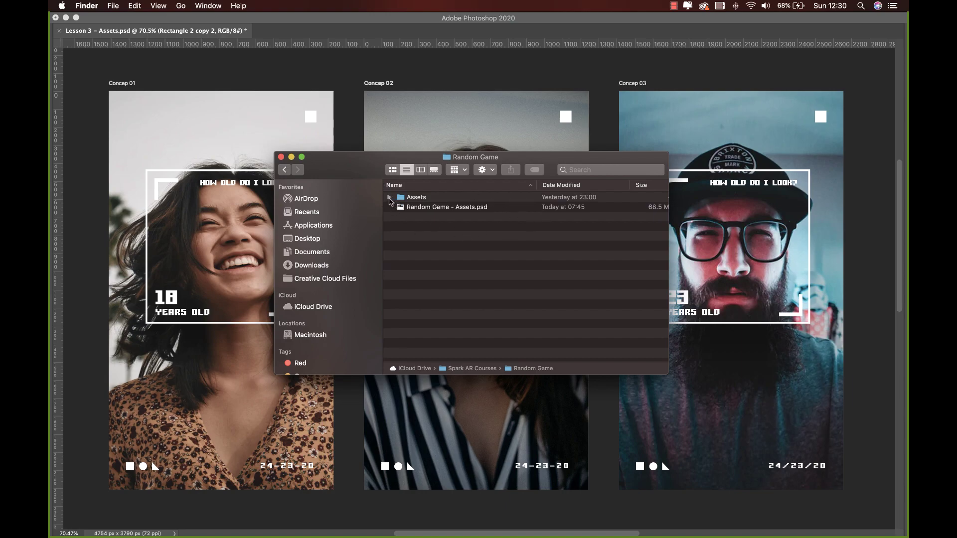
left_click(389, 198)
left_click(439, 211)
key("space")
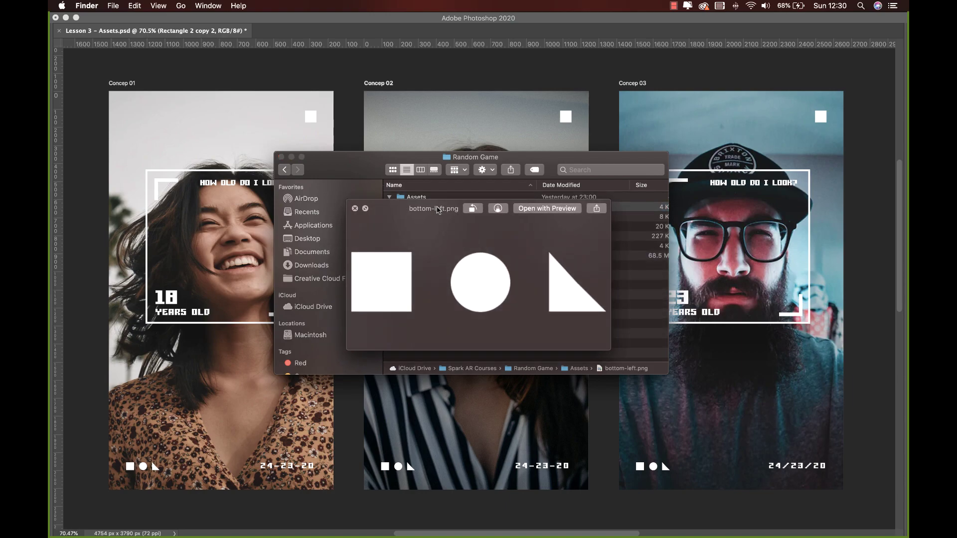
key("space")
key("Down")
key("space")
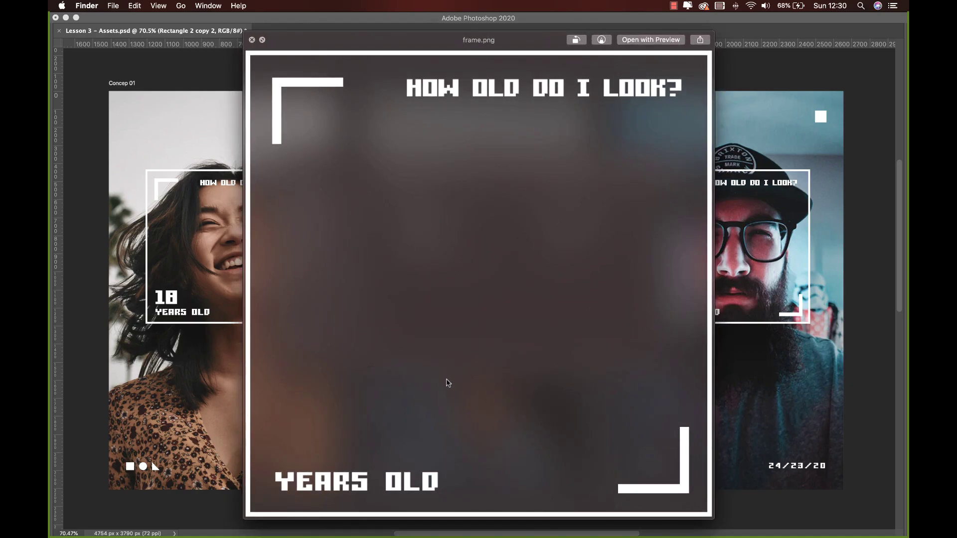
key("space")
left_click(427, 228)
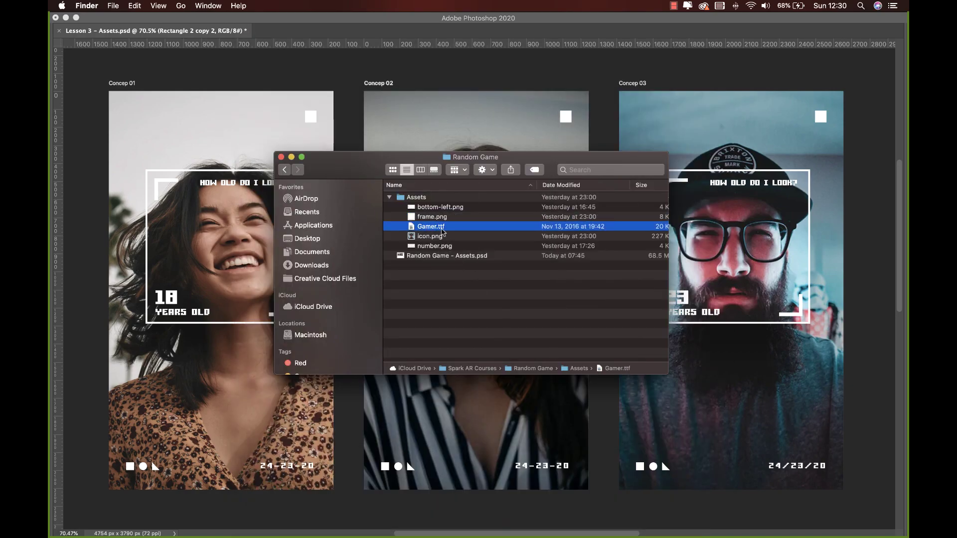
left_click(445, 247)
key("space")
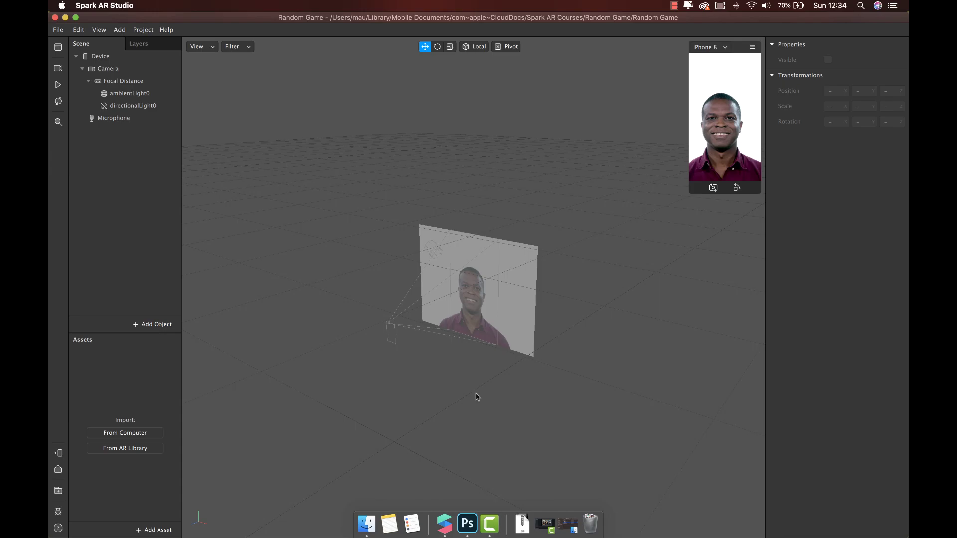
- Import bottom-left.png and frame.png from the Finder Assets folder into the Spark AR project and enable no compression for both textures
left_click(367, 521)
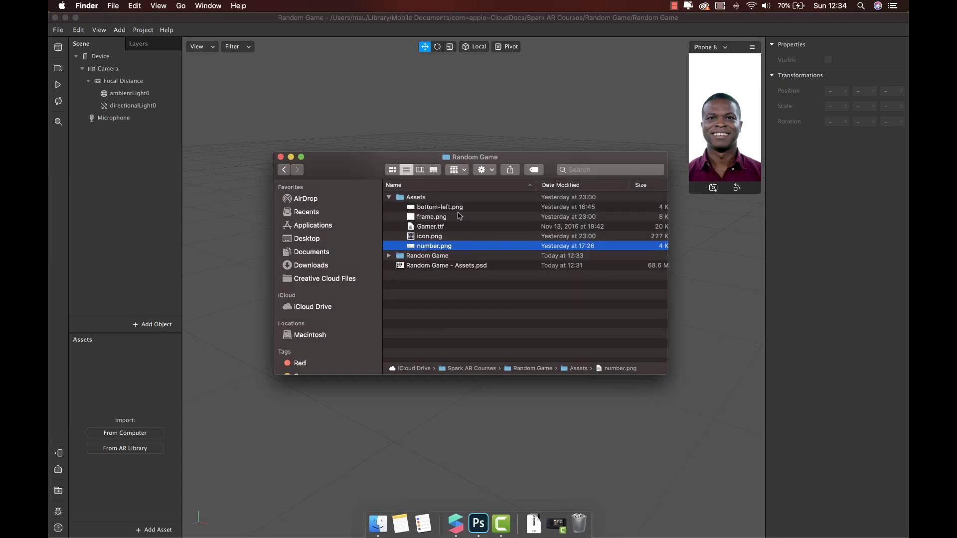
left_click(433, 207)
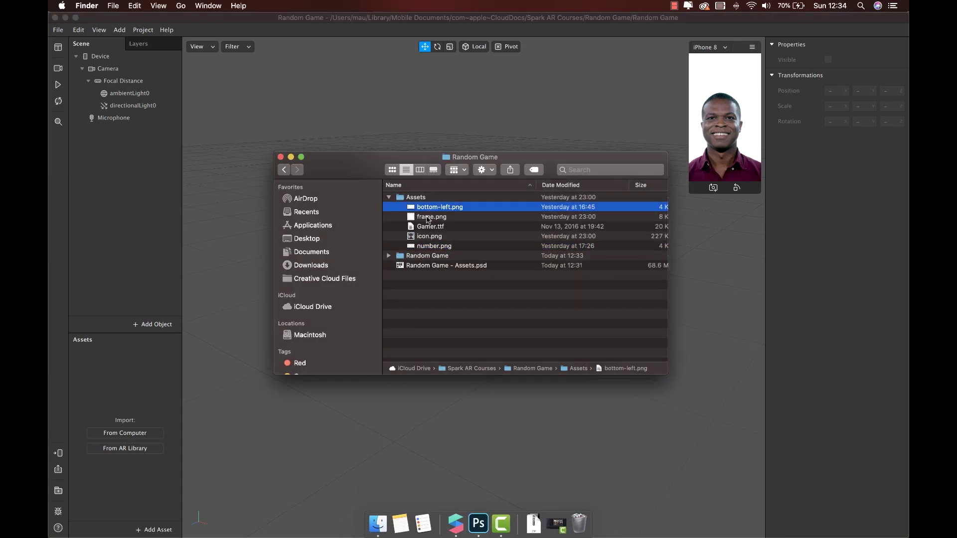
left_click(427, 217, "shift")
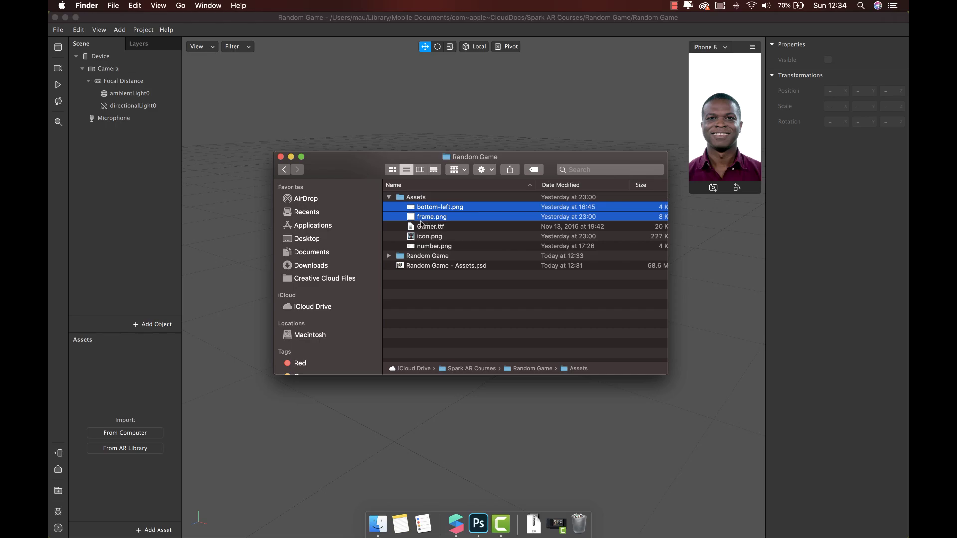
left_click_drag(424, 221, 119, 374)
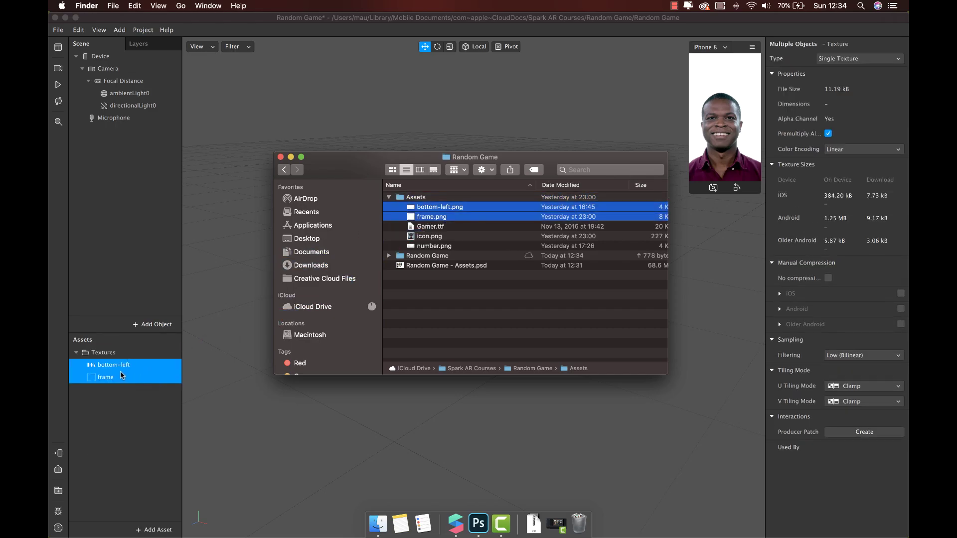
key("super+m")
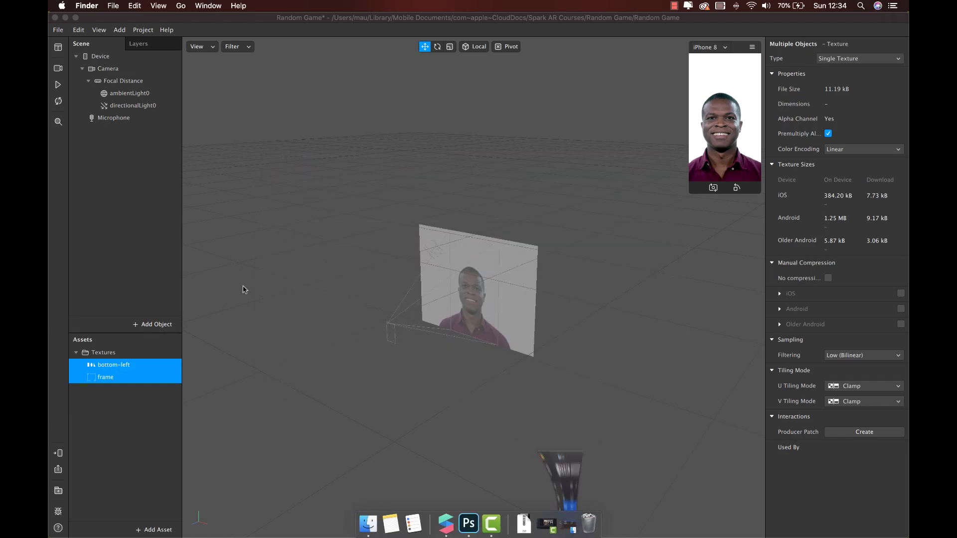
left_click(827, 277)
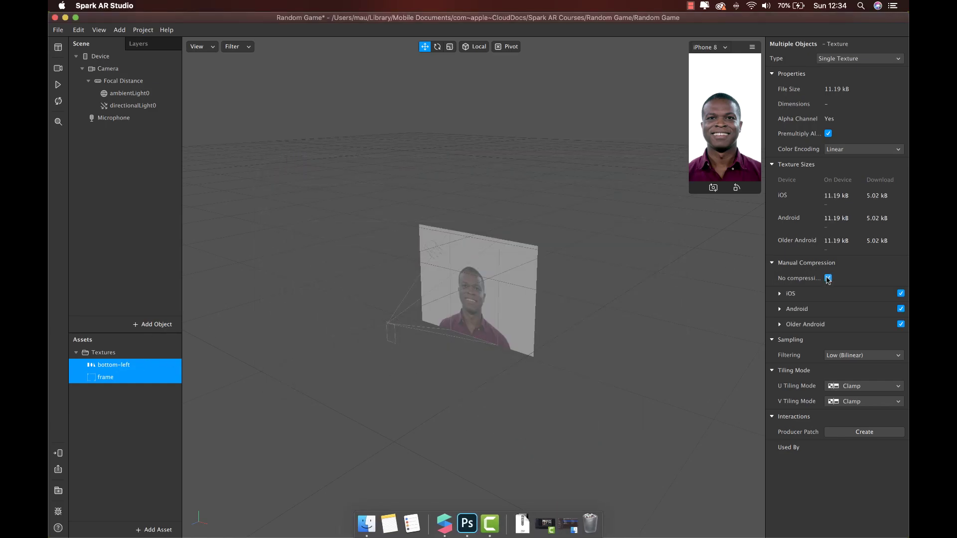
- Create a material named Bottom-left with the Flat shader and the bottom-left texture
left_click(154, 530)
left_click(169, 434)
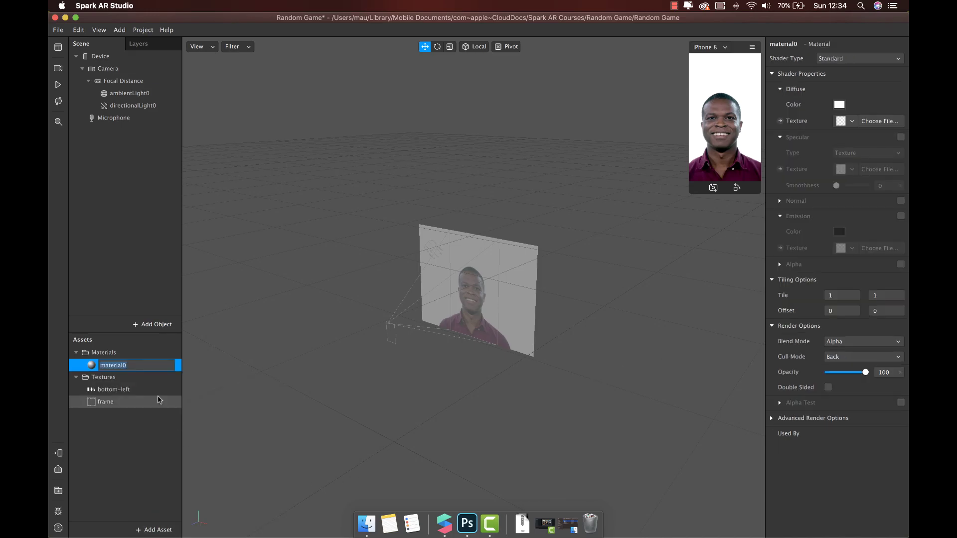
type("Bottom-left")
key("Return")
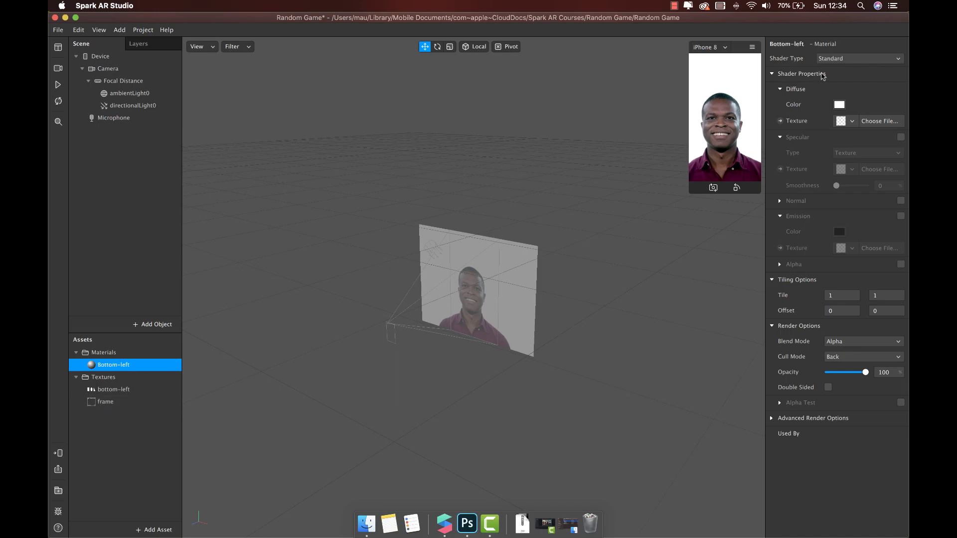
left_click(843, 59)
left_click(840, 61)
left_click(846, 120)
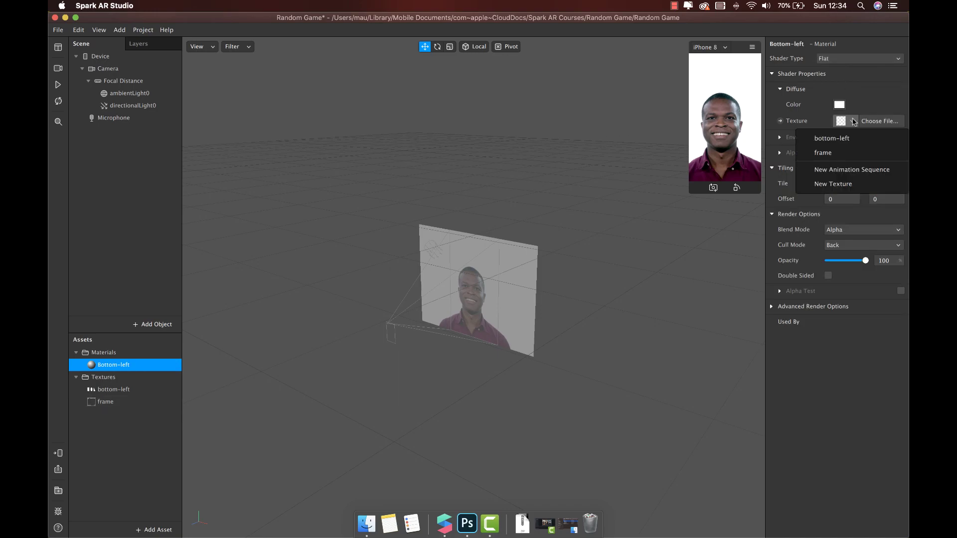
left_click(818, 137)
- Duplicate the Bottom-left material, rename the copy frame and assign it the frame texture
right_click(144, 366)
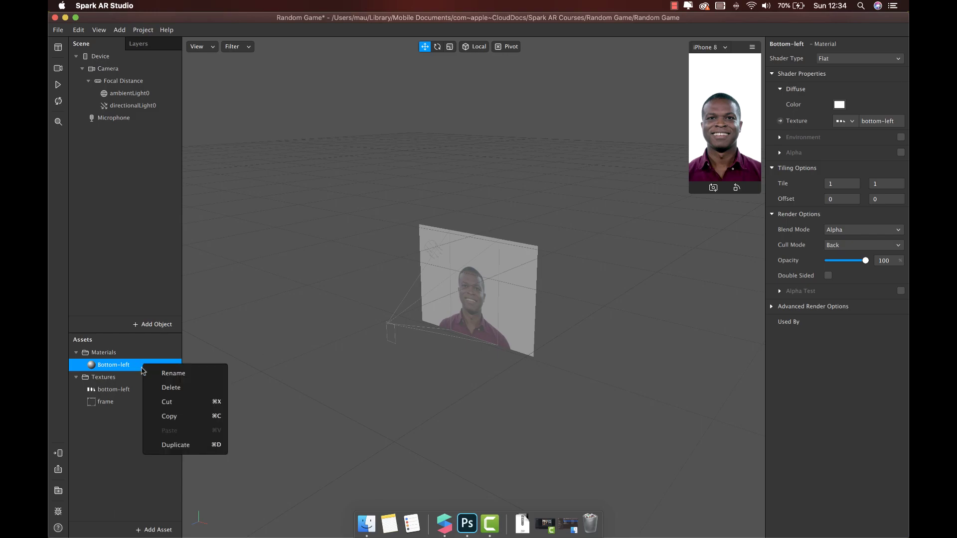
left_click(173, 451)
double_click(123, 379)
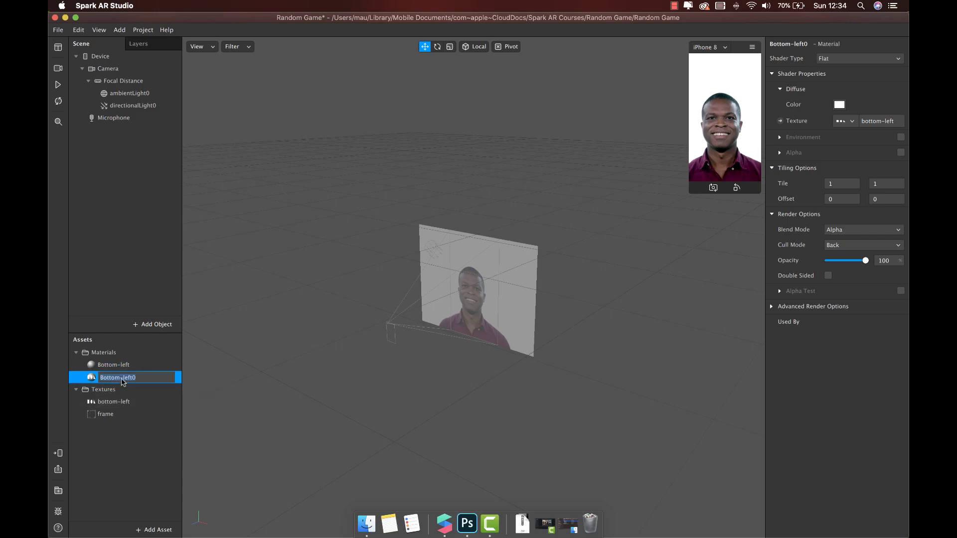
type("frame")
key("Return")
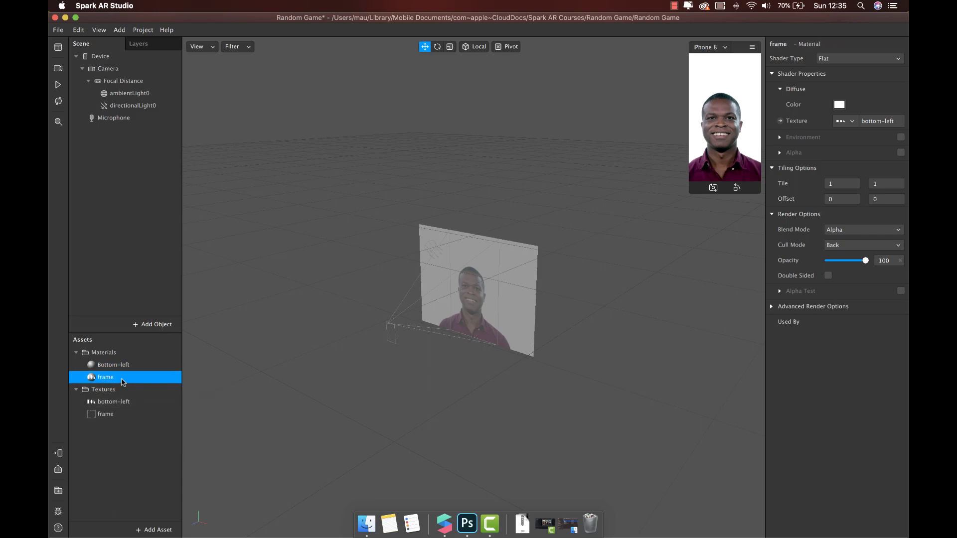
left_click(845, 122)
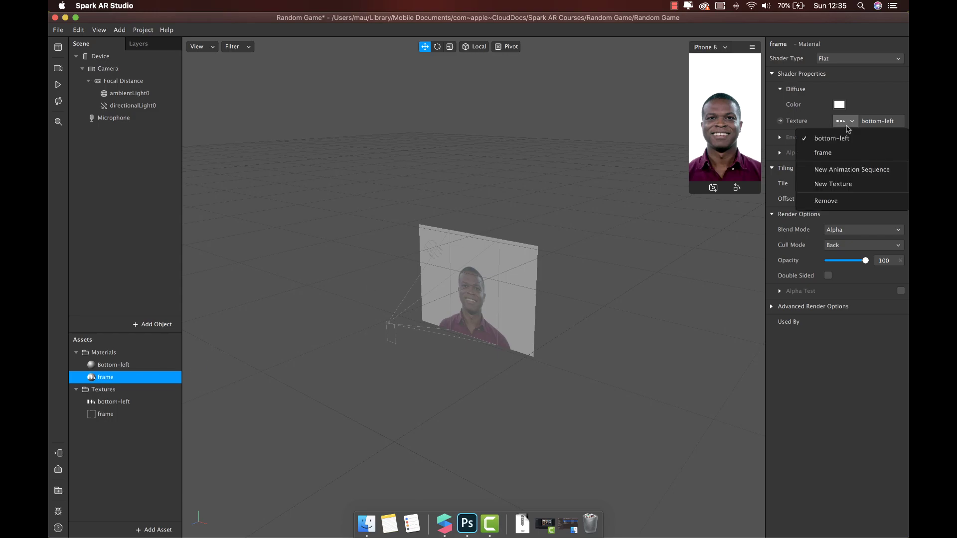
left_click(840, 148)
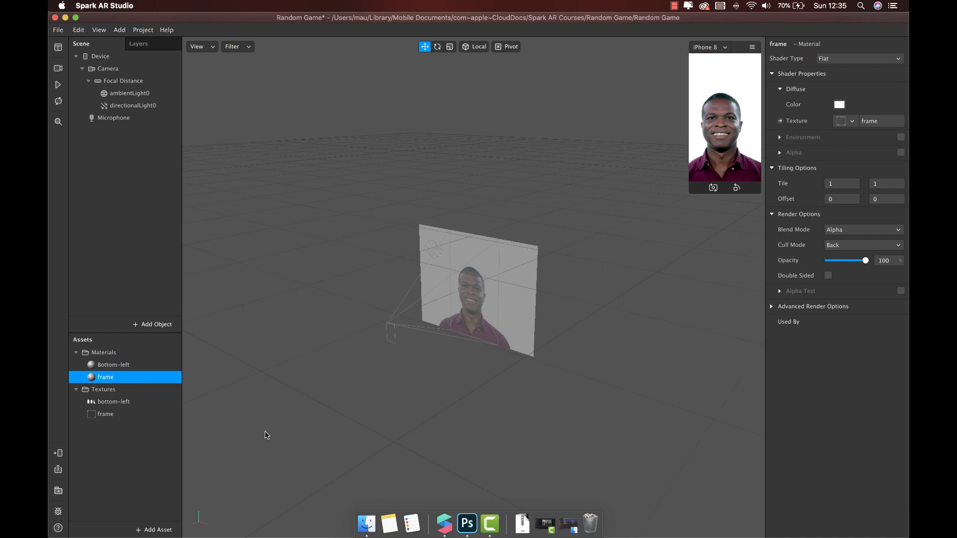
- Add an animation sequence to the assets and name it Digit1
left_click(156, 530)
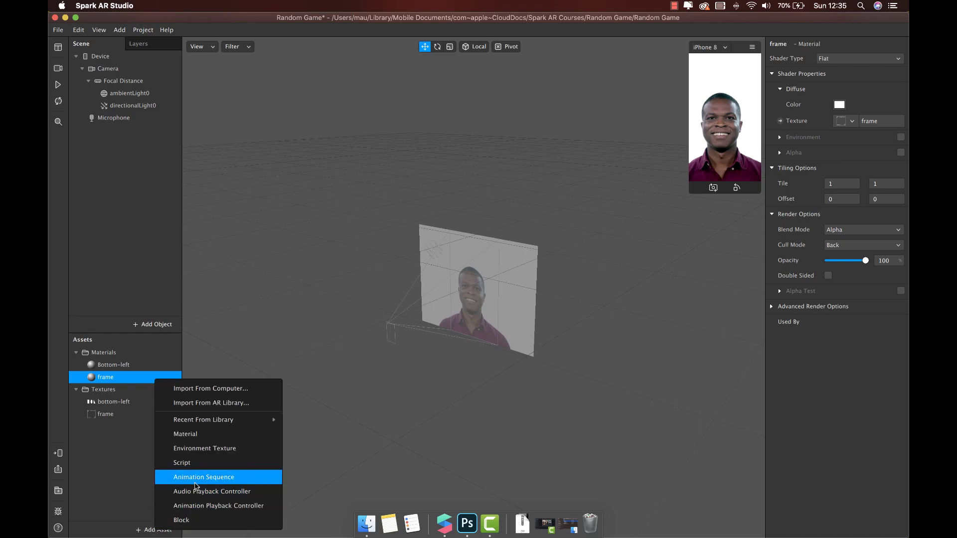
left_click(200, 477)
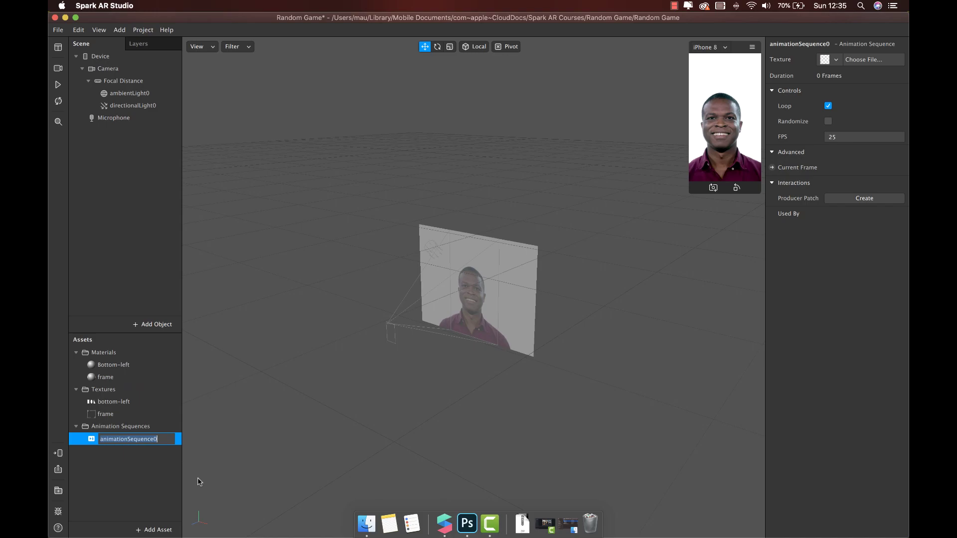
type("Digit1")
key("Return")
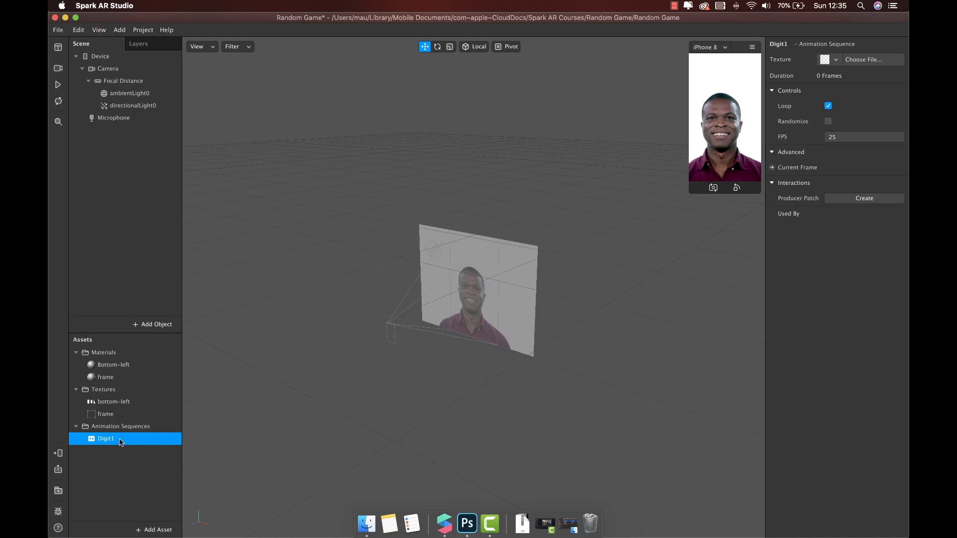
- Load number.png from the Random Game Assets folder as the Digit1 sequence's new image texture
left_click(835, 60)
left_click(842, 77)
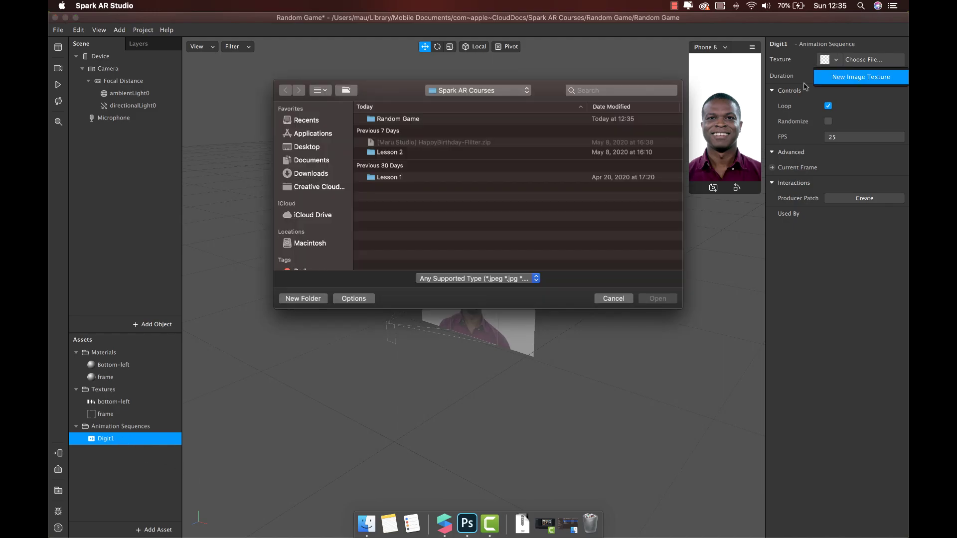
double_click(403, 122)
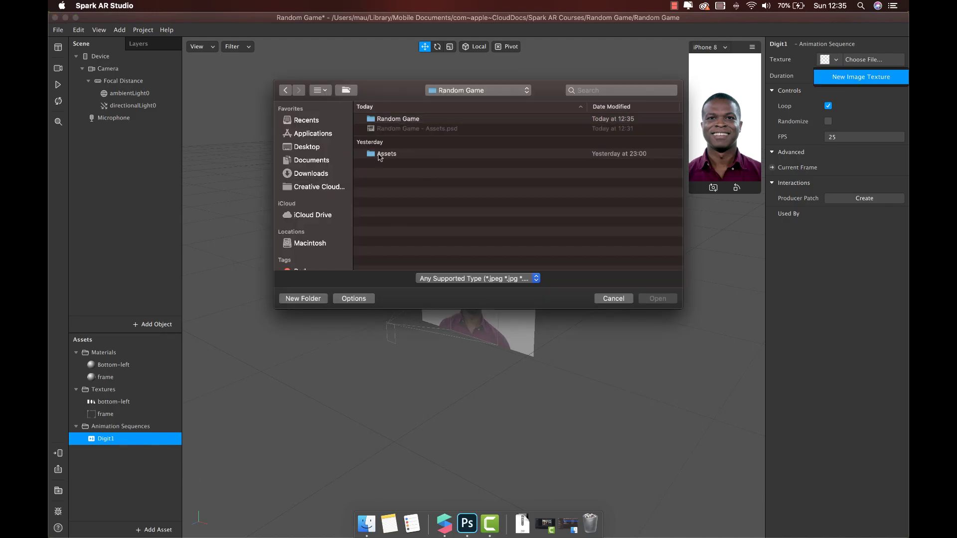
double_click(380, 155)
left_click(386, 149)
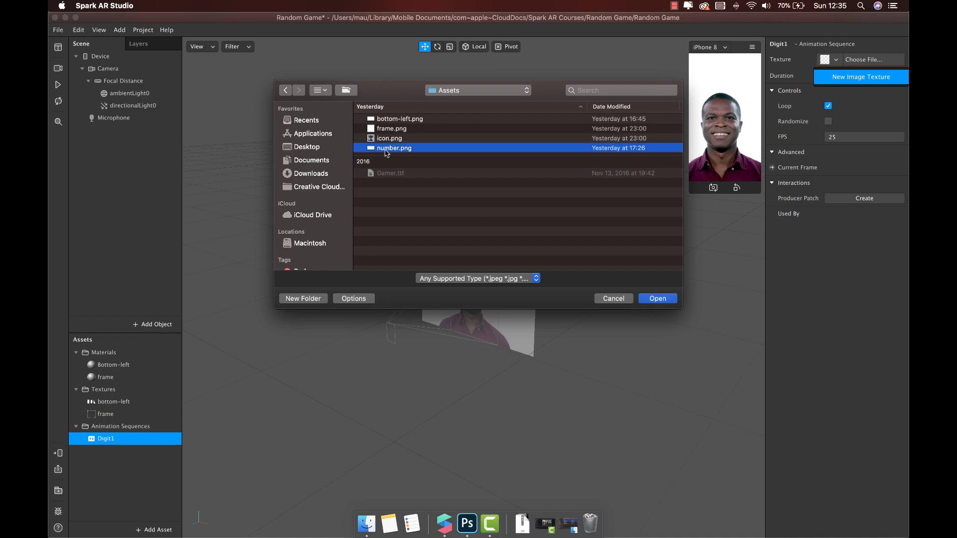
left_click(656, 299)
- Duplicate the Digit1 animation sequence to get a second sequence named Digit2
scroll(170, 434, "up", 4)
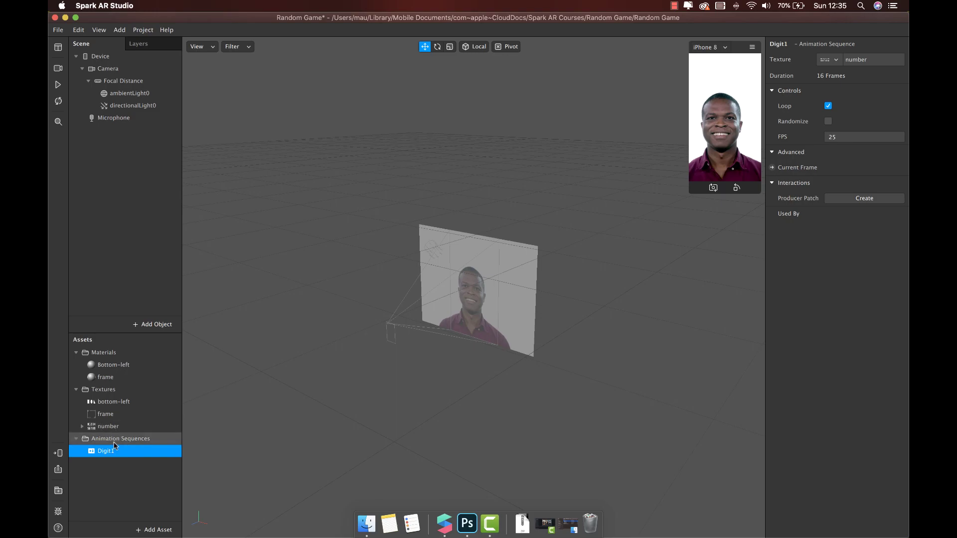
right_click(121, 453)
left_click(152, 514)
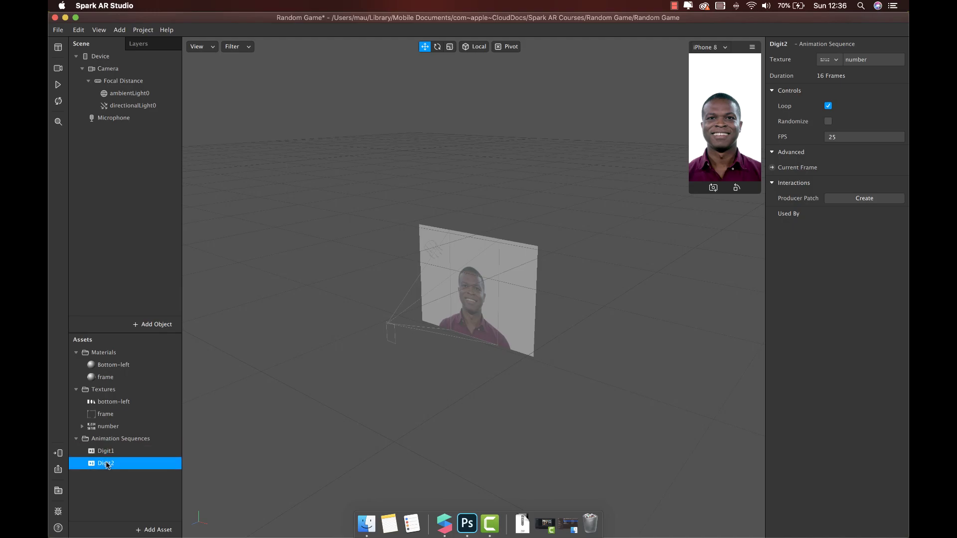
- Enable no compression for the number texture and set its sprite sheet grid to 2 rows and 5 columns
left_click(109, 427)
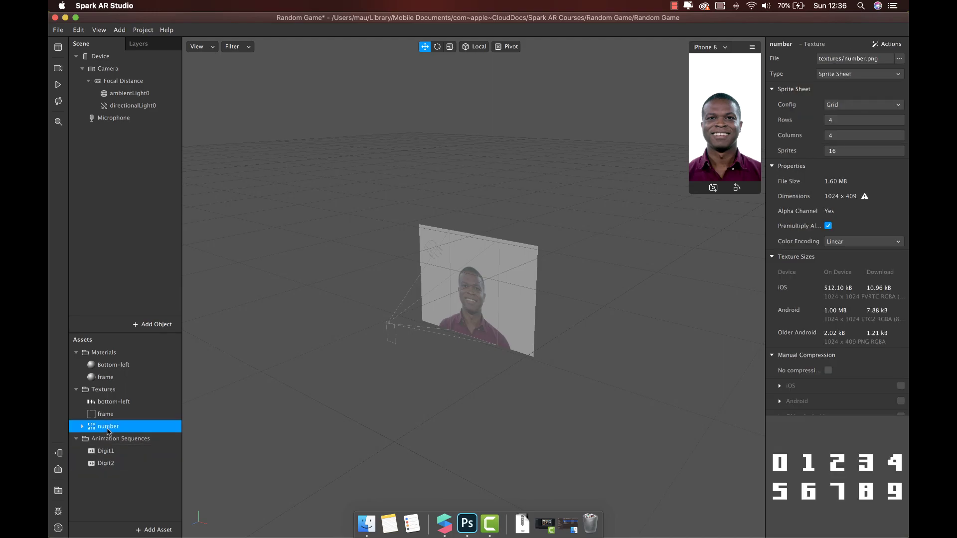
left_click(828, 371)
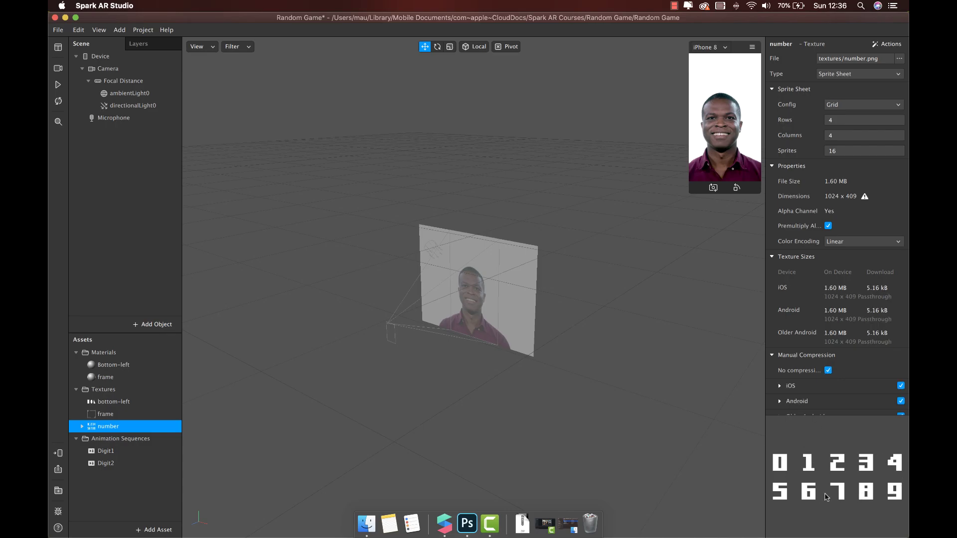
left_click(836, 120)
type("2")
key("Tab")
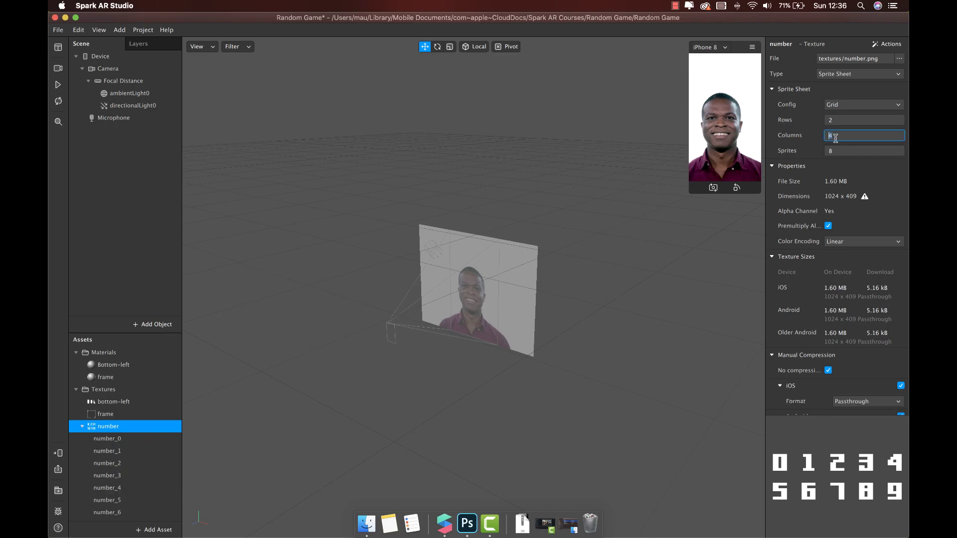
type("5")
key("Return")
left_click(839, 148)
key("Return")
left_click(82, 427)
- Create a material named Digit1 with the Flat shader and the number texture
left_click(105, 377)
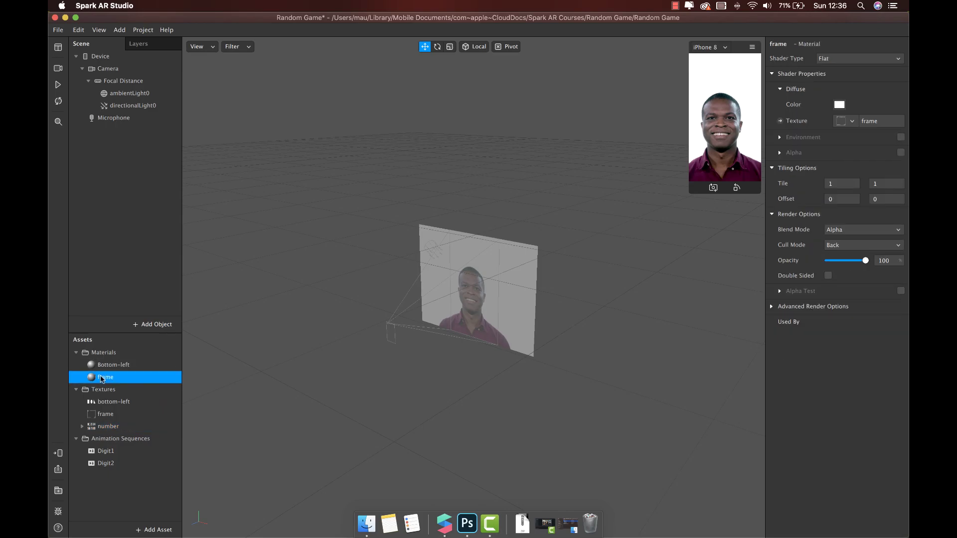
left_click(148, 534)
left_click(192, 434)
type("Digit1")
key("Return")
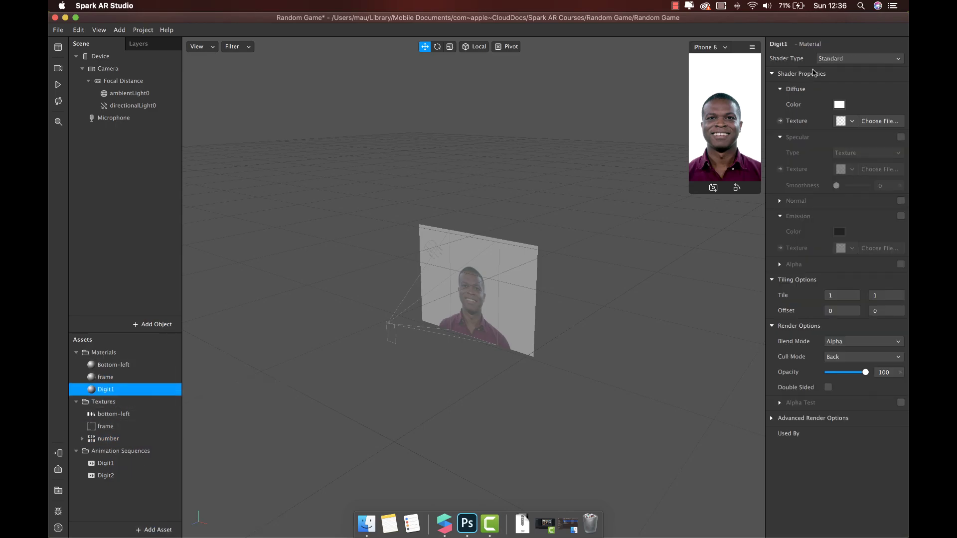
left_click(836, 58)
left_click(836, 61)
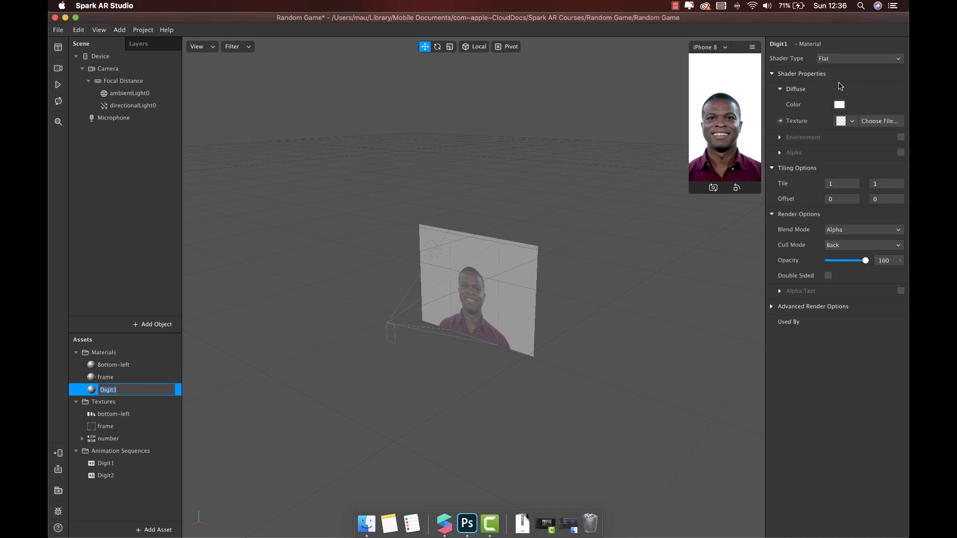
left_click(846, 121)
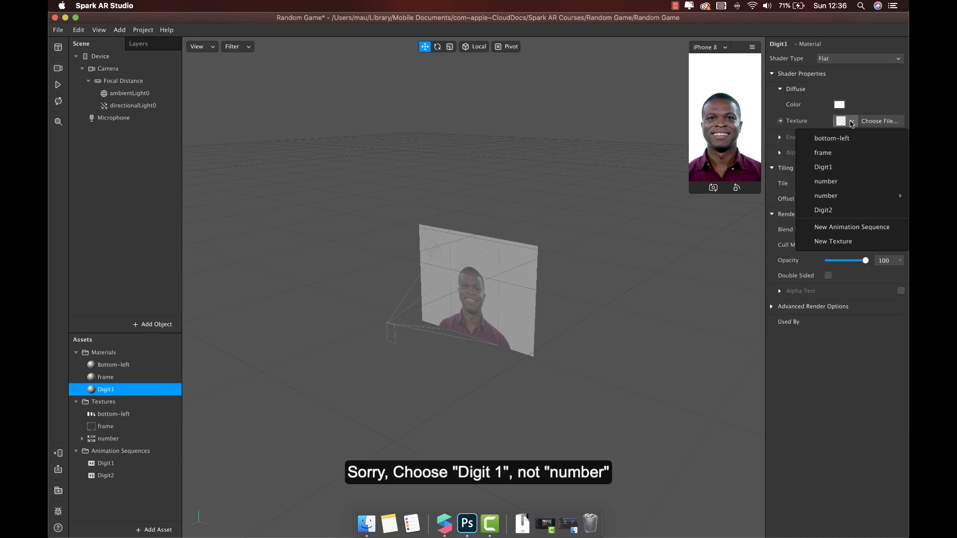
left_click(826, 182)
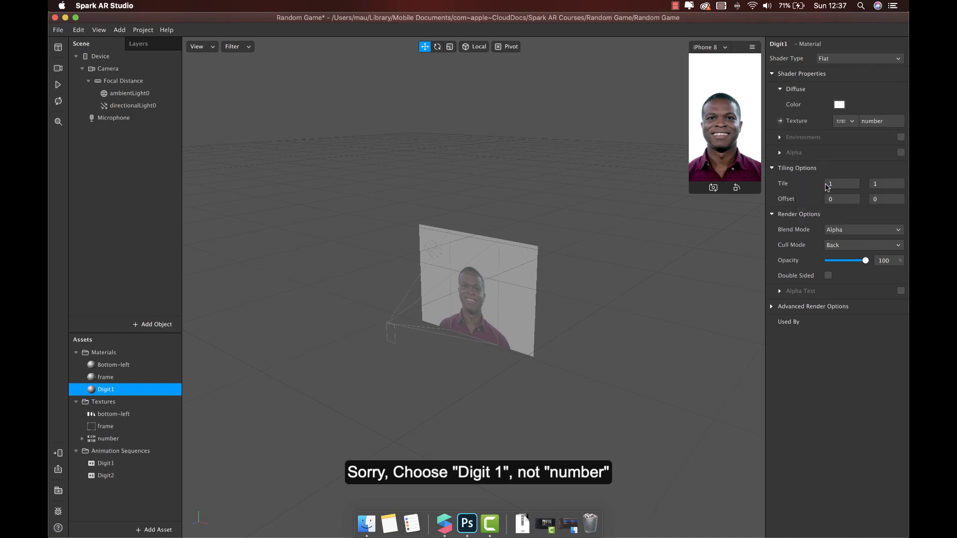
- Duplicate the Digit1 material to get a second material named Digit2
right_click(135, 392)
left_click(165, 470)
left_click(121, 403)
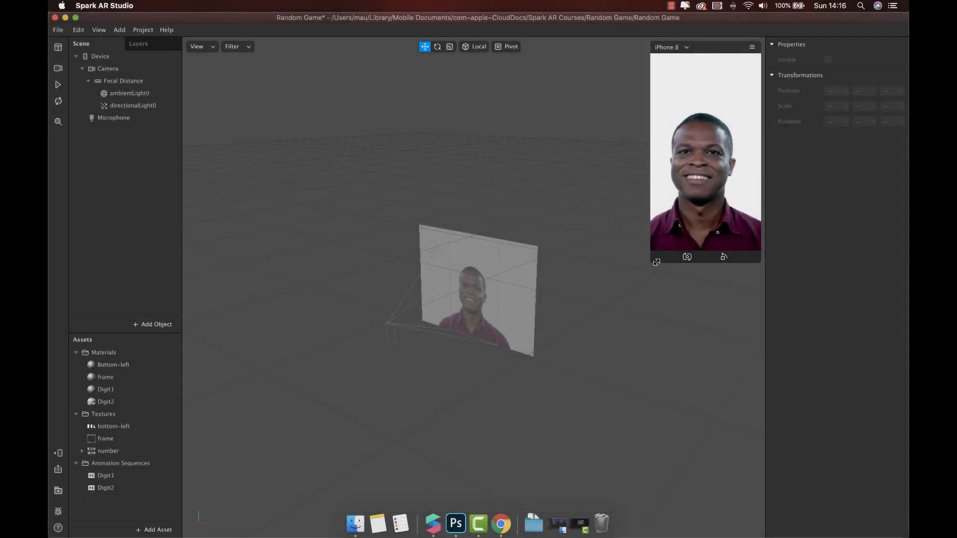
- Insert a face tracker into the scene and add a face mesh as its child
left_click(199, 46)
left_click(229, 111)
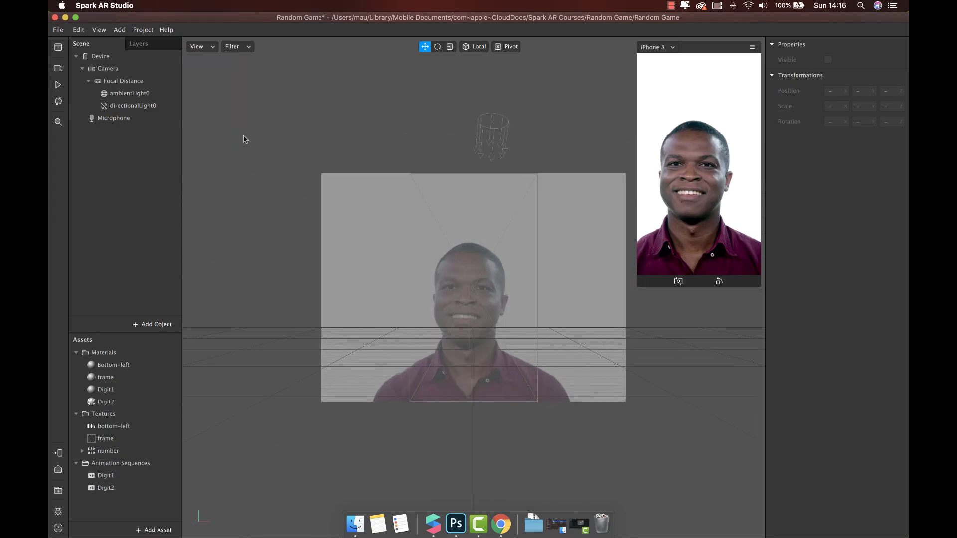
scroll(515, 310, "up", 2)
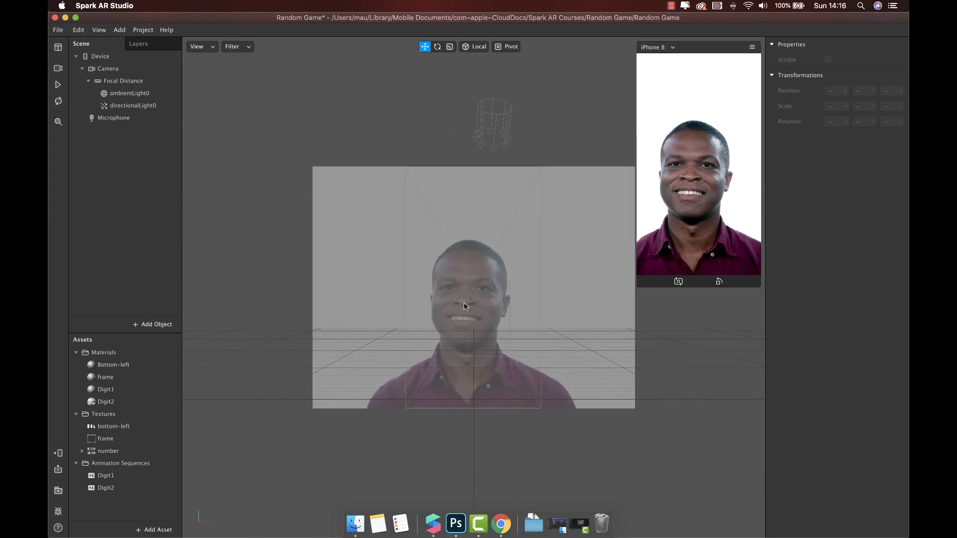
left_click(155, 323)
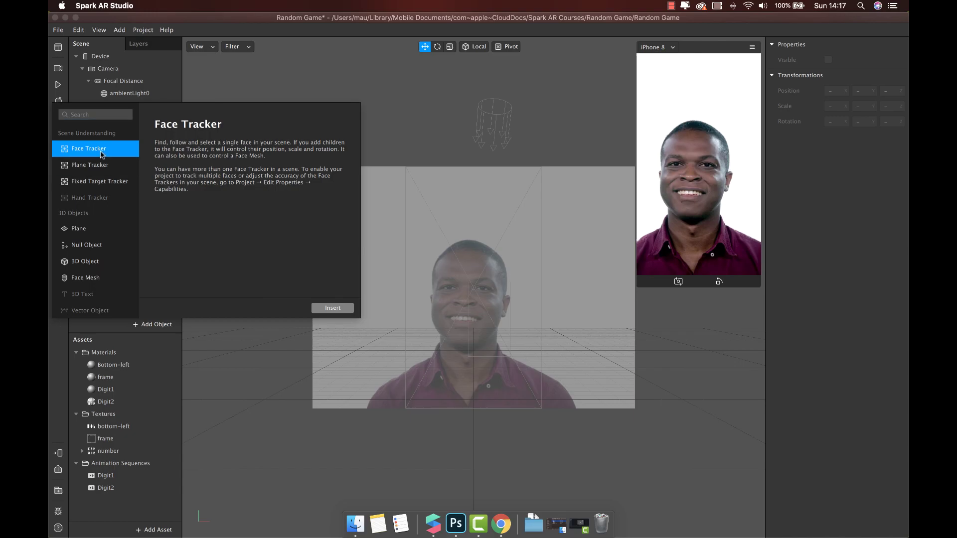
left_click(319, 308)
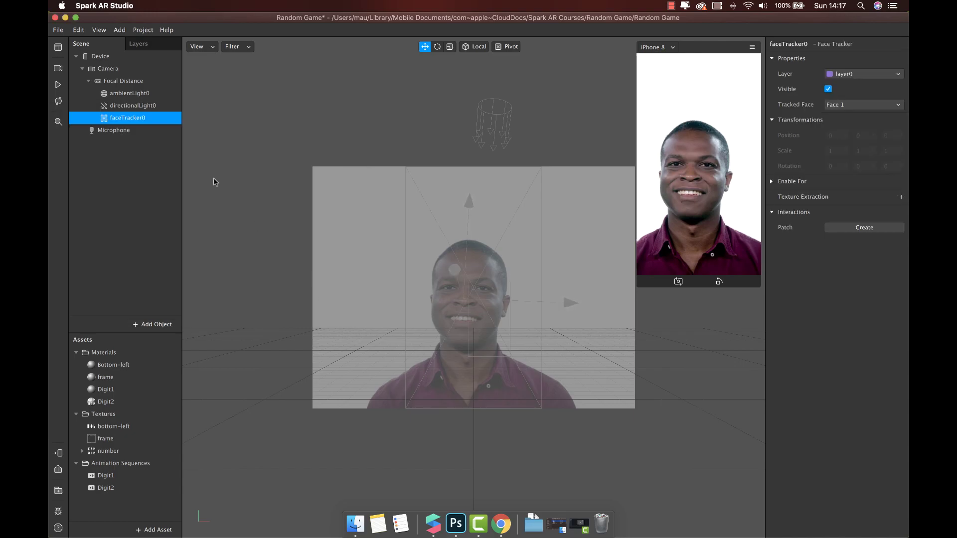
right_click(140, 122)
mouse_move(214, 130)
left_click(269, 235)
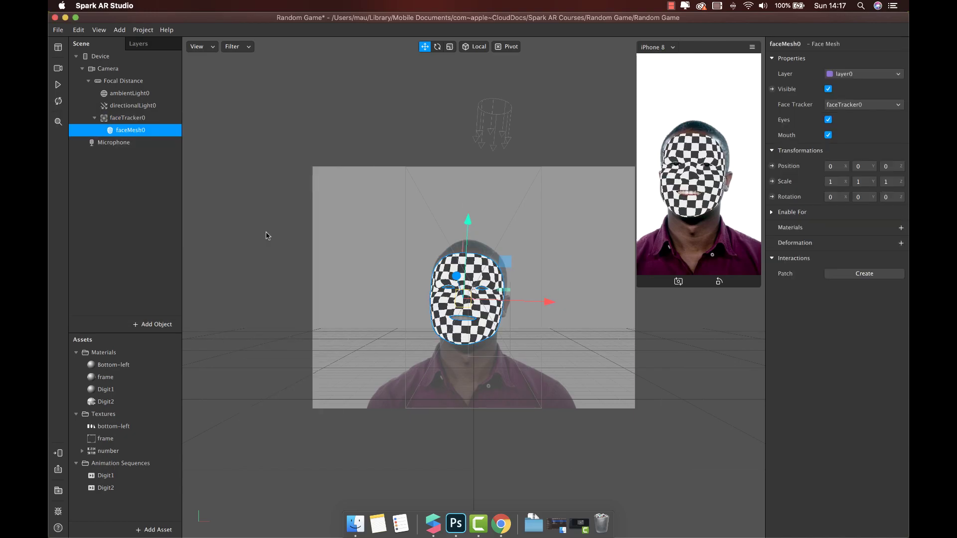
- Create a new material named skin for the face mesh and set its shader type to Retouching
left_click(901, 227)
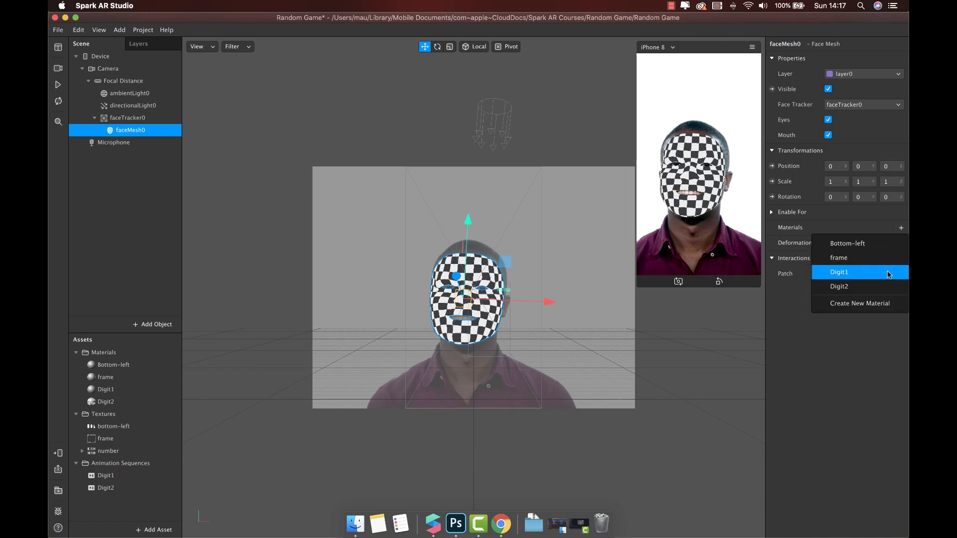
left_click(887, 302)
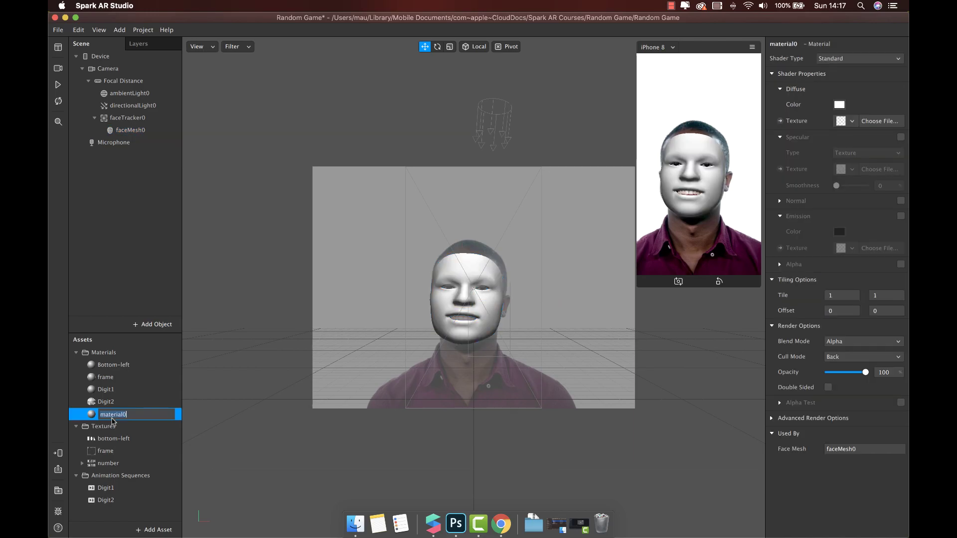
type("skin")
key("Return")
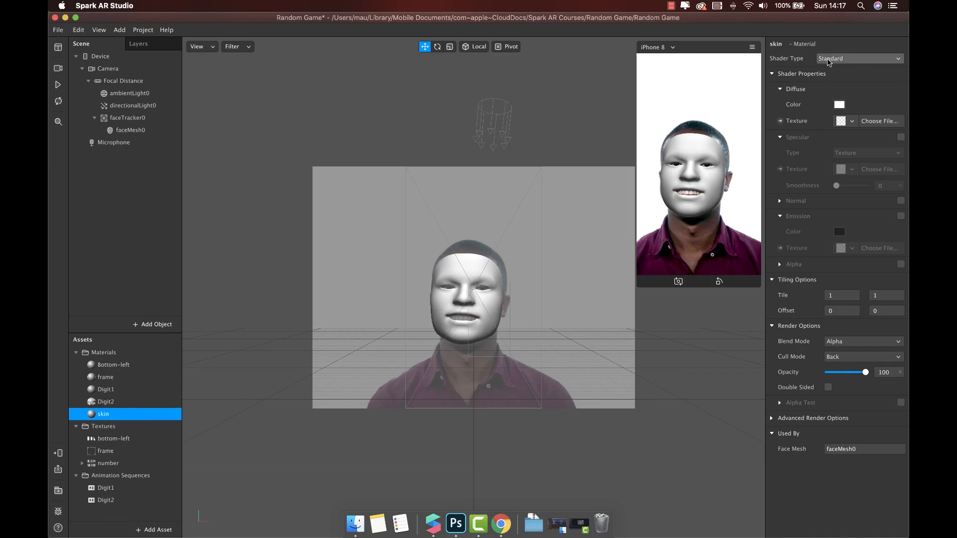
left_click(847, 58)
left_click(835, 124)
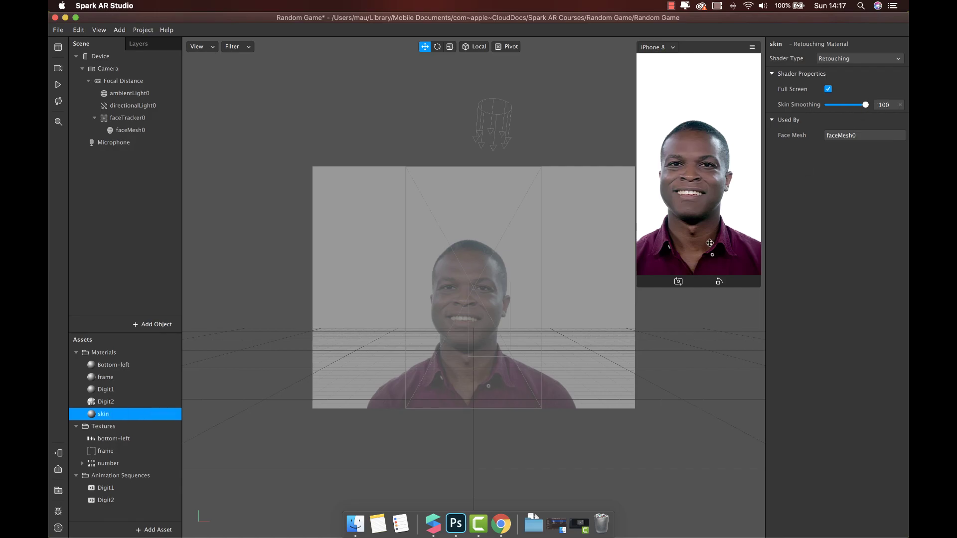
- Insert a canvas into the scene under Focal Distance
left_click(94, 118)
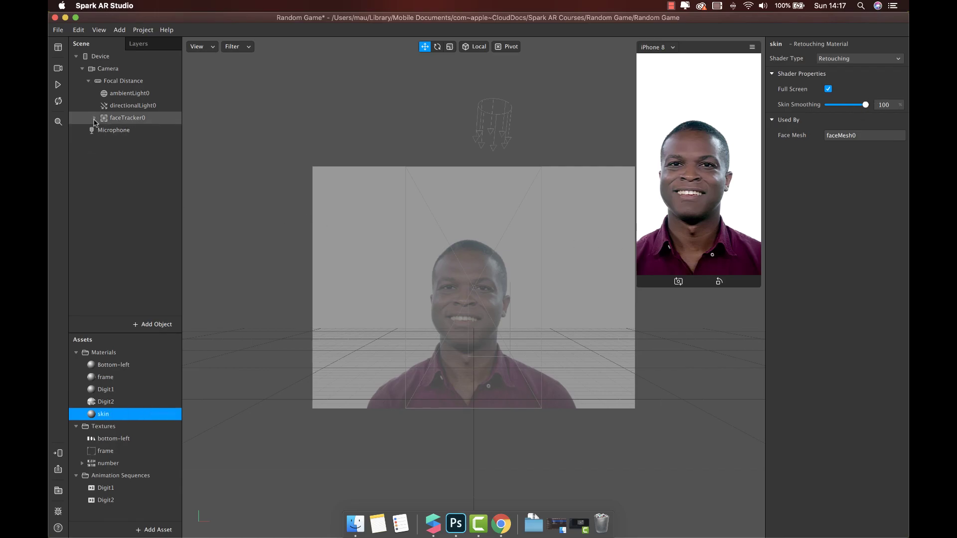
left_click(152, 325)
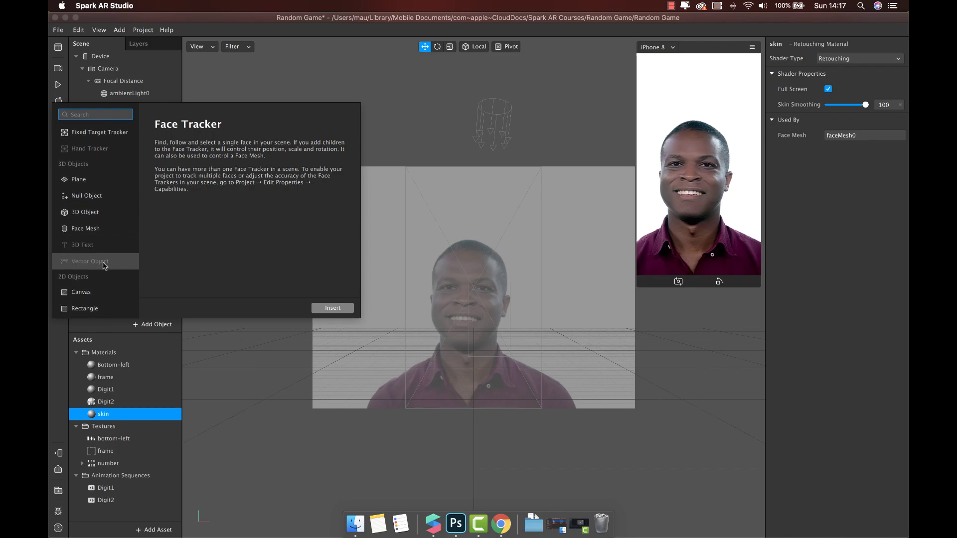
scroll(105, 265, "down", 3)
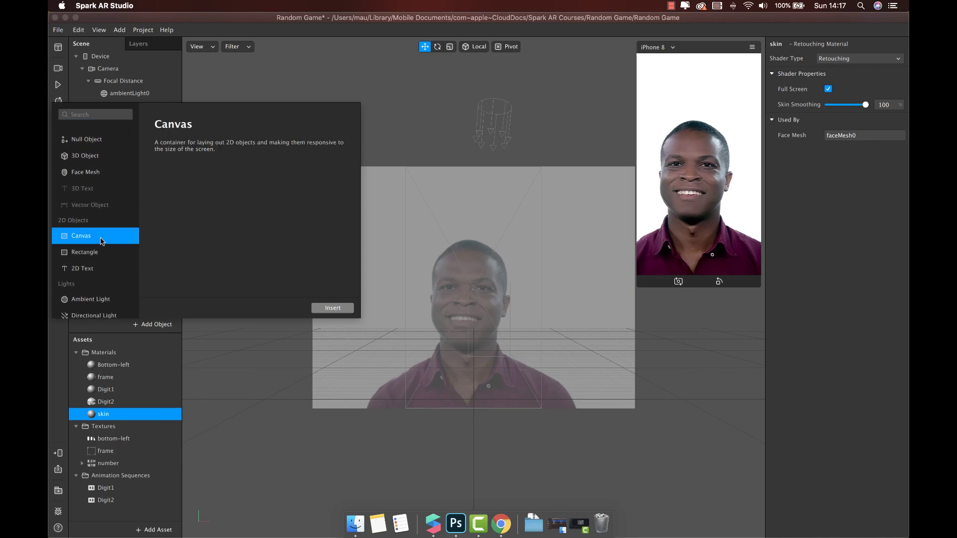
left_click(319, 308)
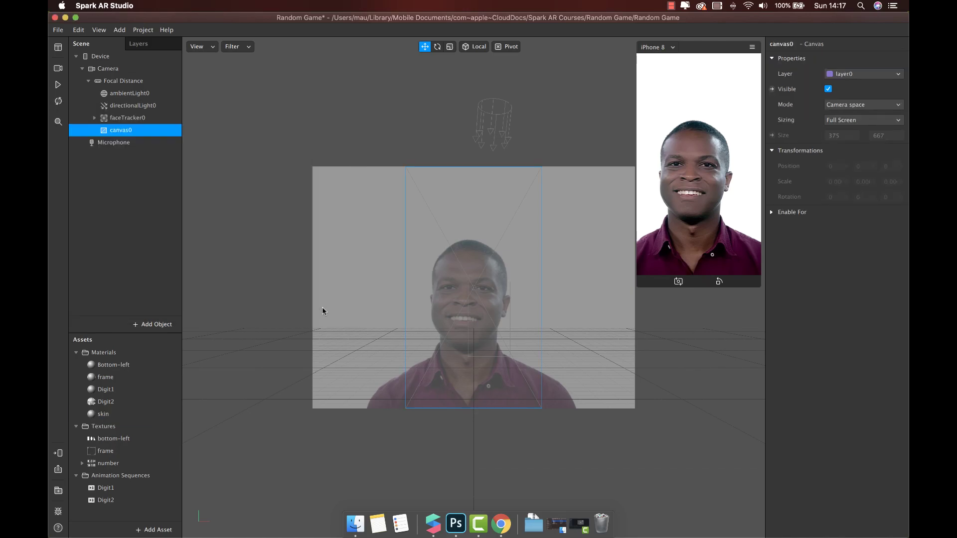
- Add a rectangle inside the canvas and name it overlay
right_click(125, 131)
mouse_move(145, 140)
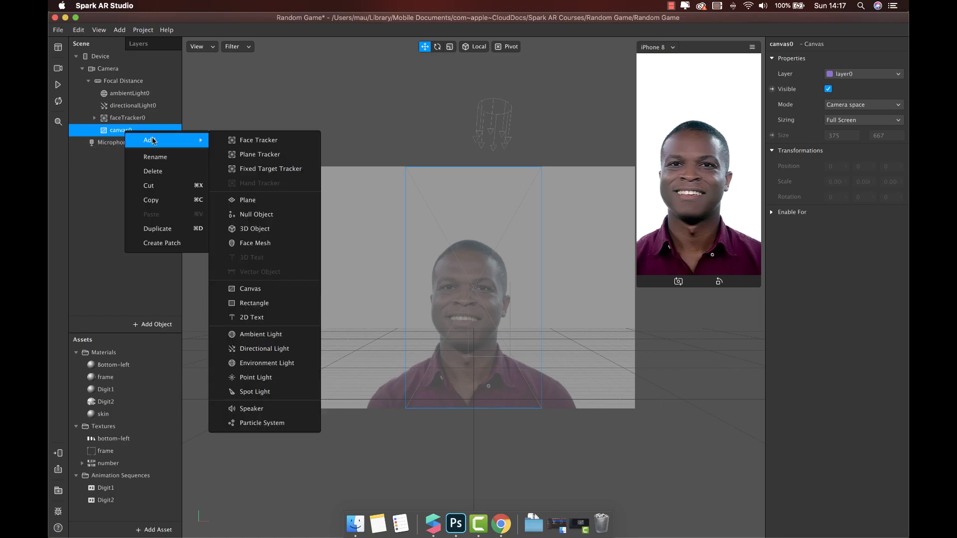
left_click(247, 303)
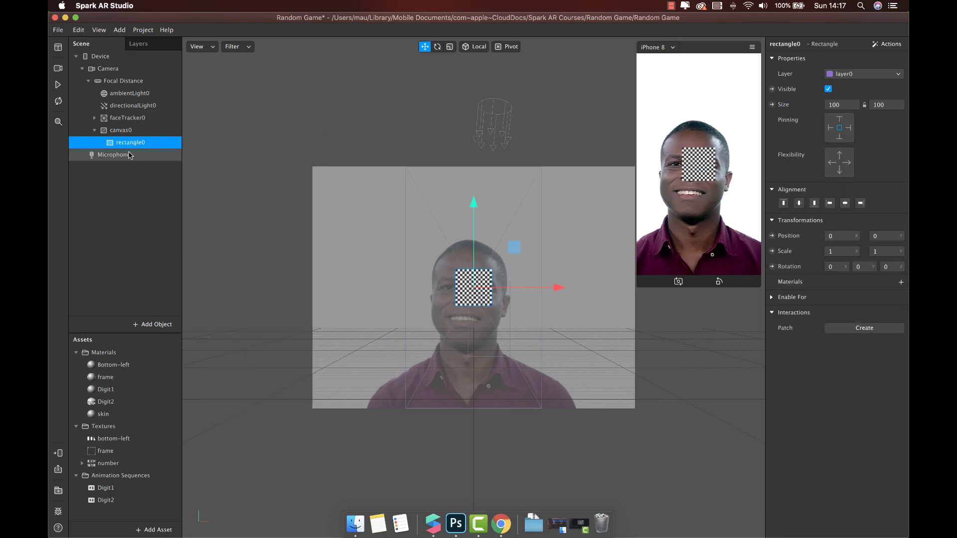
type("pverlat")
key("Return")
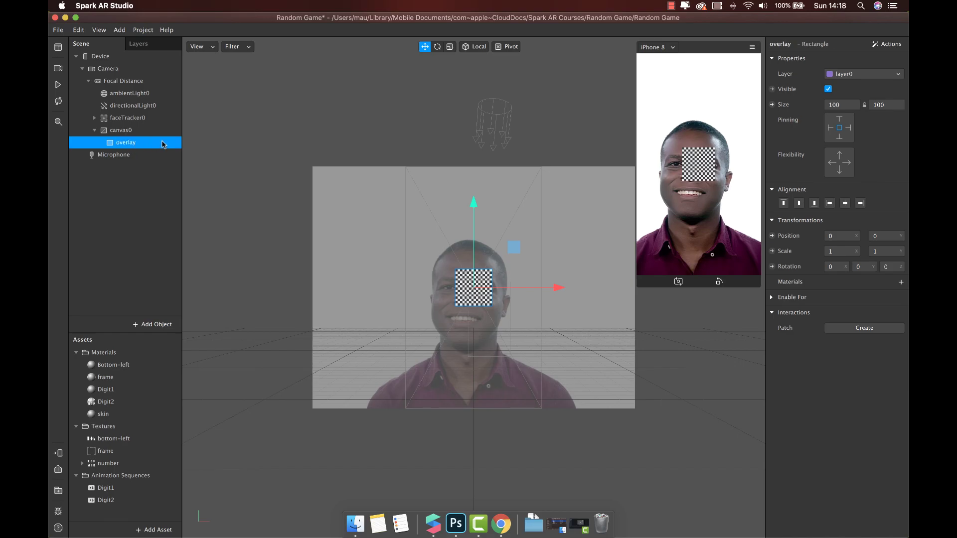
- Make the overlay rectangle fill the full width and height of the canvas
left_click(848, 105)
left_click(852, 120)
left_click(898, 104)
left_click(897, 120)
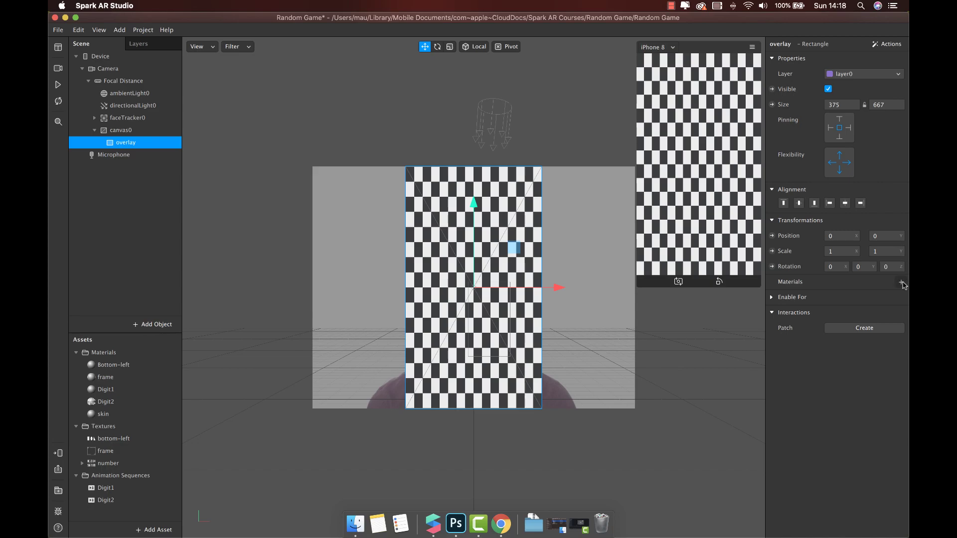
- Create a new material for the overlay rectangle, name it overlay and give it the Flat shader
left_click(901, 283)
left_click(872, 358)
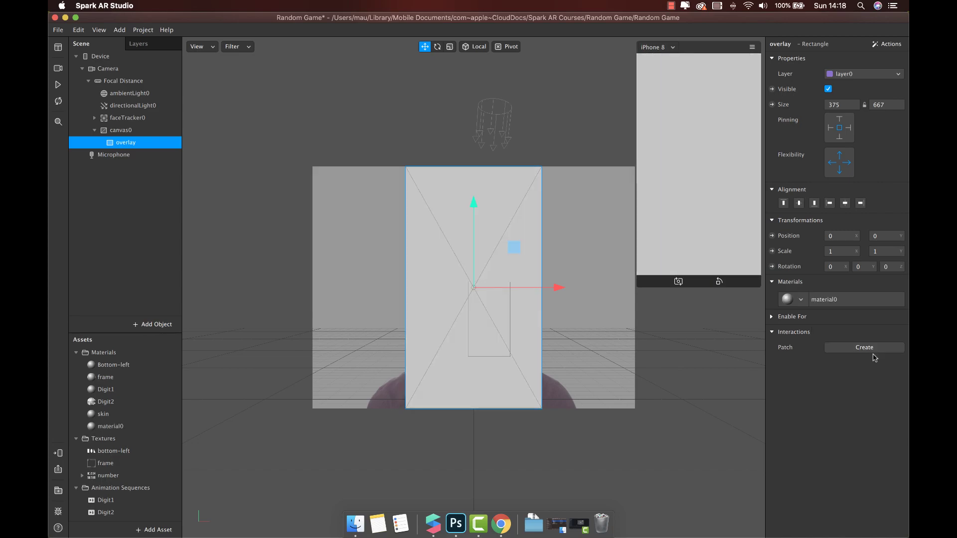
left_click(111, 426)
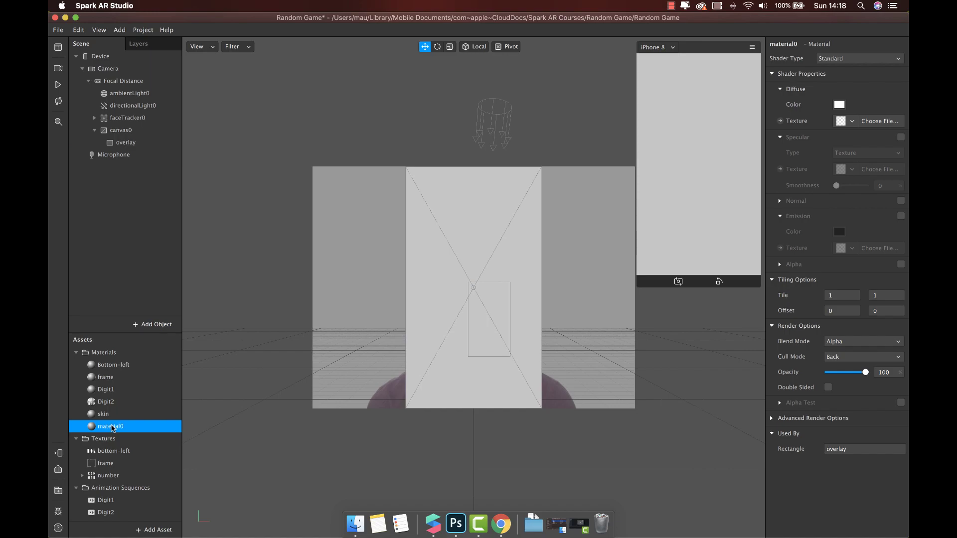
double_click(111, 427)
type("overlay")
key("Return")
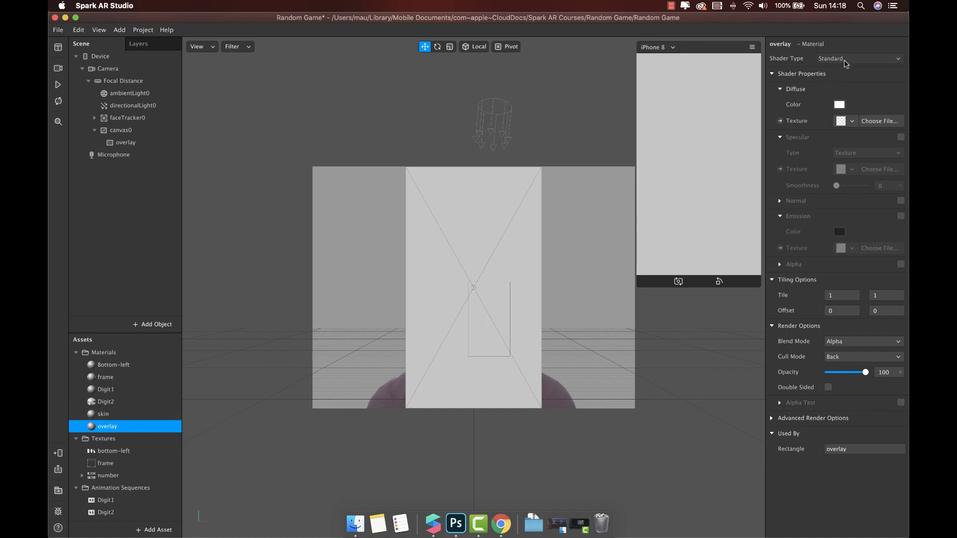
left_click(846, 58)
left_click(843, 61)
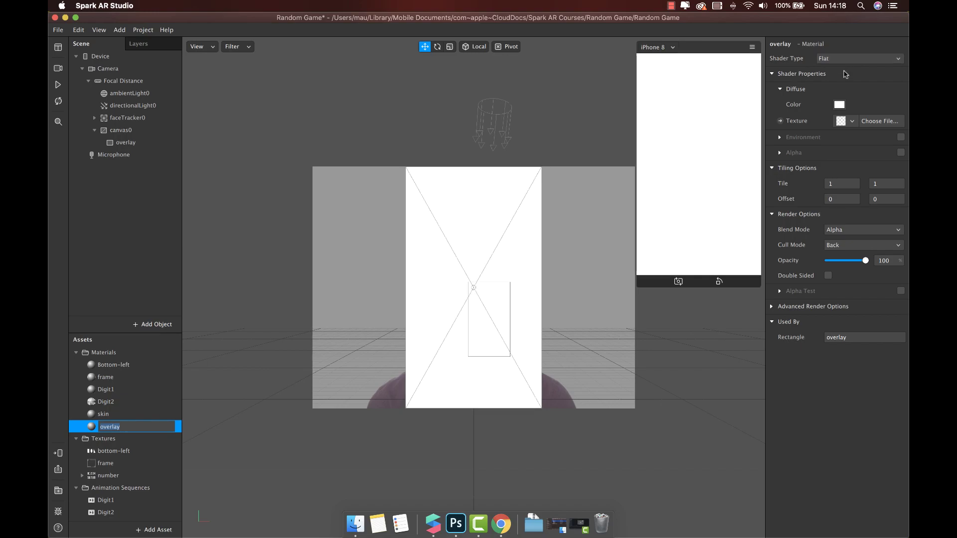
- Set the overlay material's diffuse color to black and its opacity to 35%
left_click(839, 105)
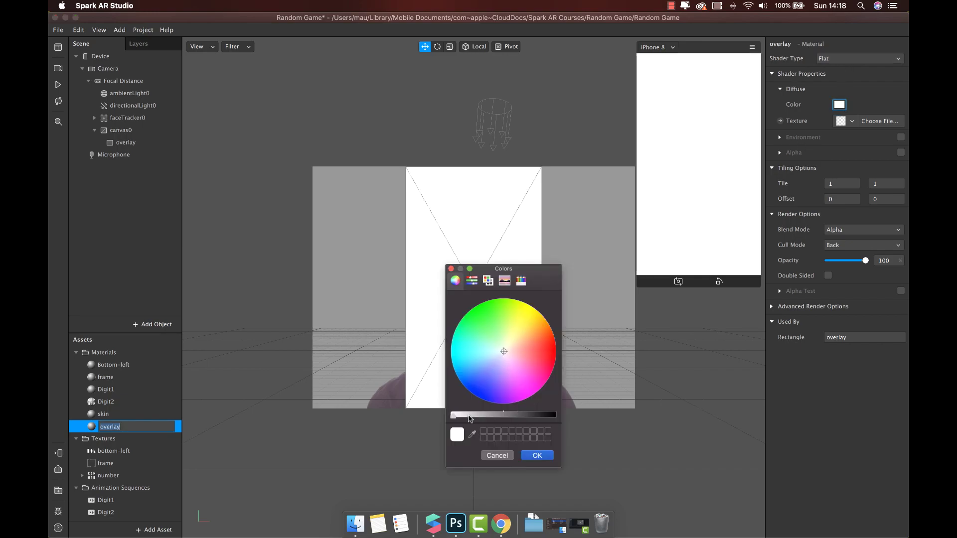
left_click_drag(453, 415, 564, 415)
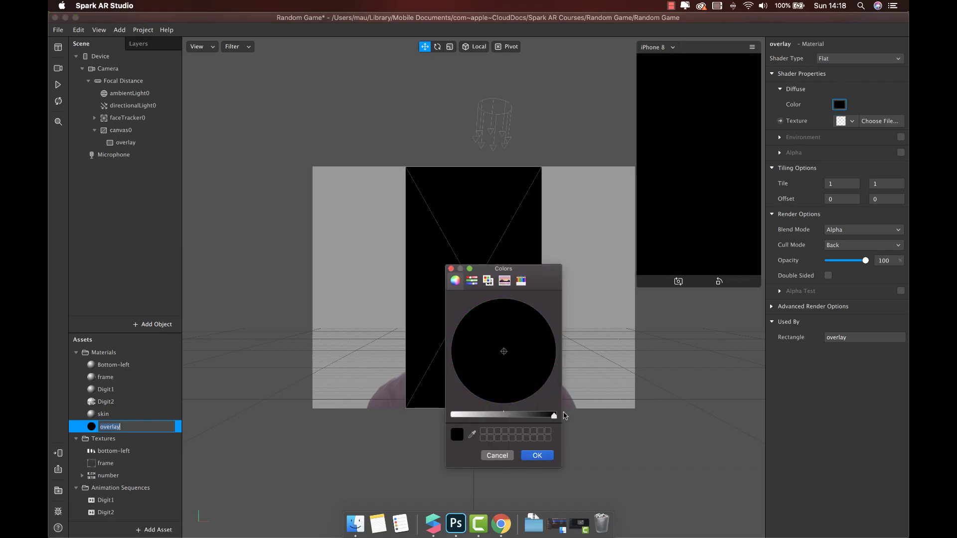
left_click(537, 455)
left_click(845, 260)
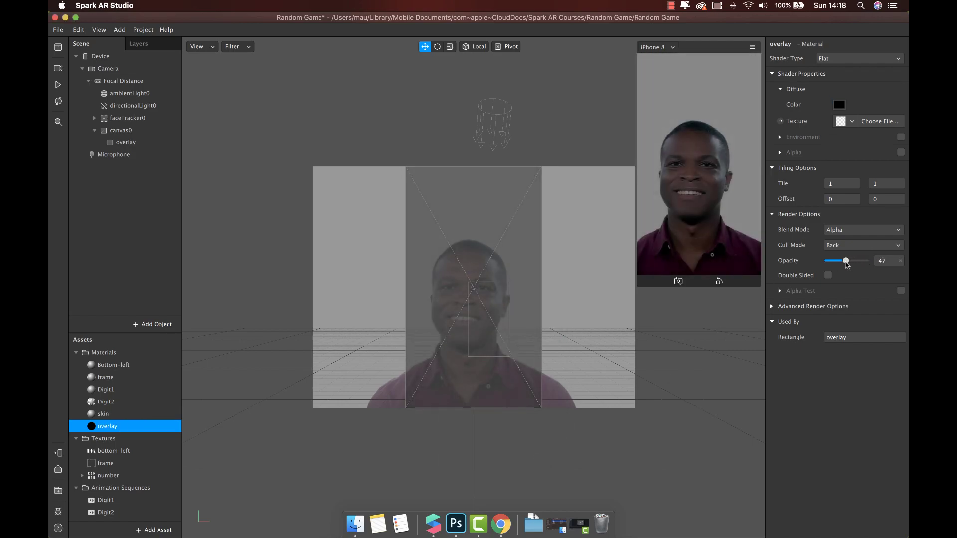
left_click_drag(845, 260, 840, 260)
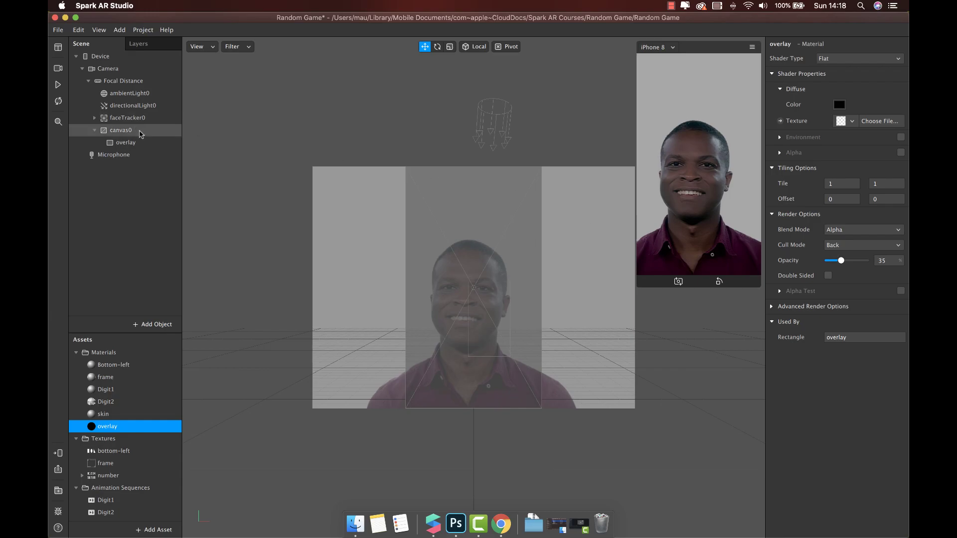
- Hide and show the overlay rectangle to compare the preview with and without it
left_click(145, 142)
left_click(827, 89)
left_click(828, 89)
- Add another rectangle inside the canvas and name it top-right
left_click(121, 130)
right_click(138, 134)
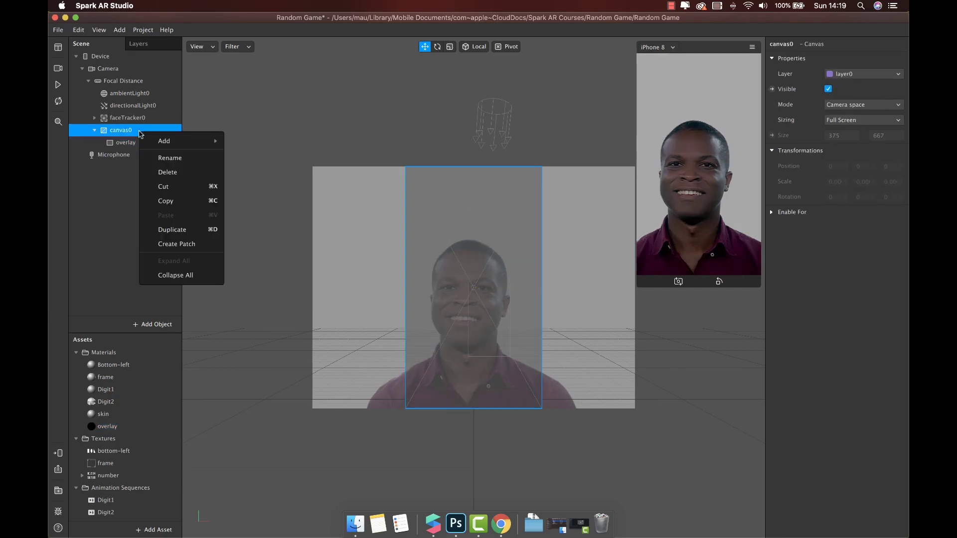
mouse_move(164, 141)
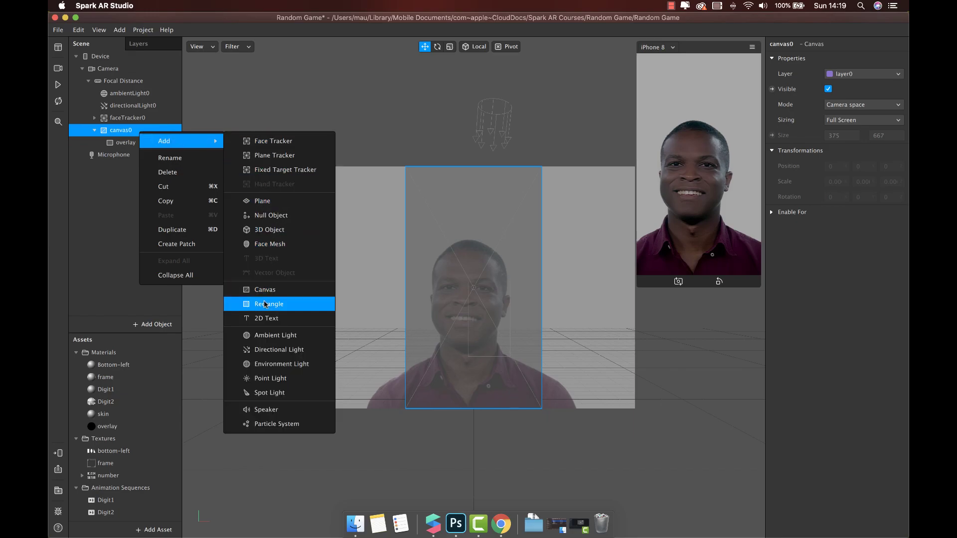
left_click(267, 304)
double_click(134, 156)
type("top-right")
key("Return")
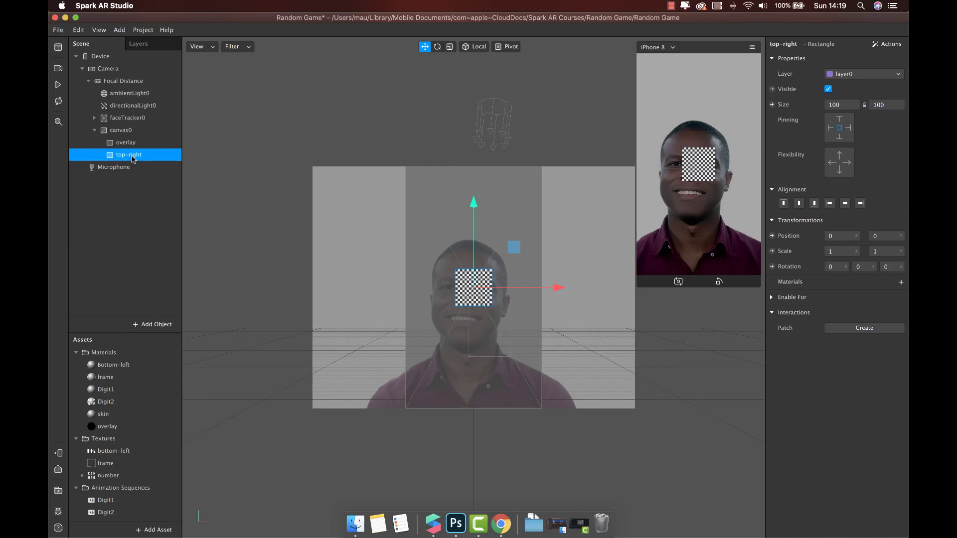
- Set the top-right rectangle's size to 20 by 20
left_click(844, 105)
type("10")
key("Tab")
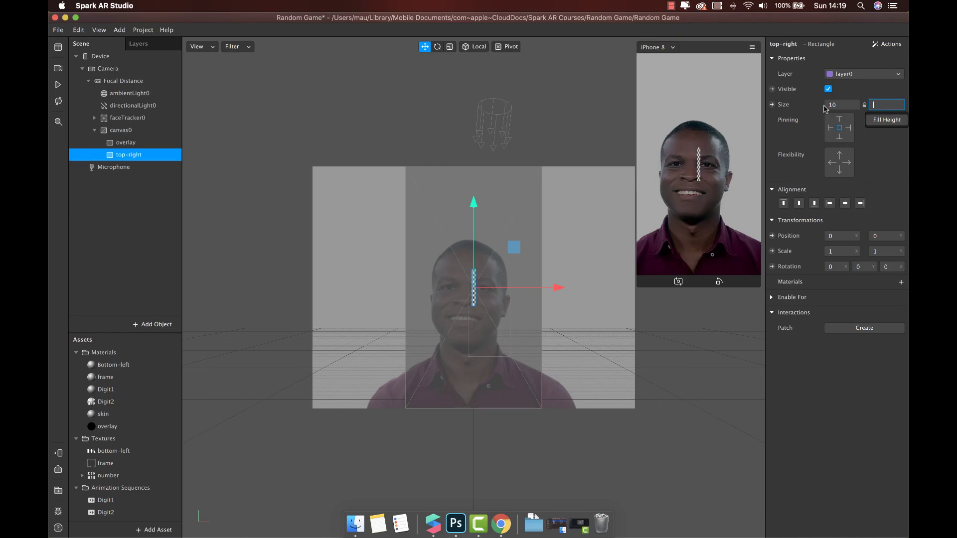
type("20")
key("shift+Tab")
key("Return")
- Create a new material named white for the top-right rectangle and set its shader type to Flat
left_click(901, 282)
left_click(859, 372)
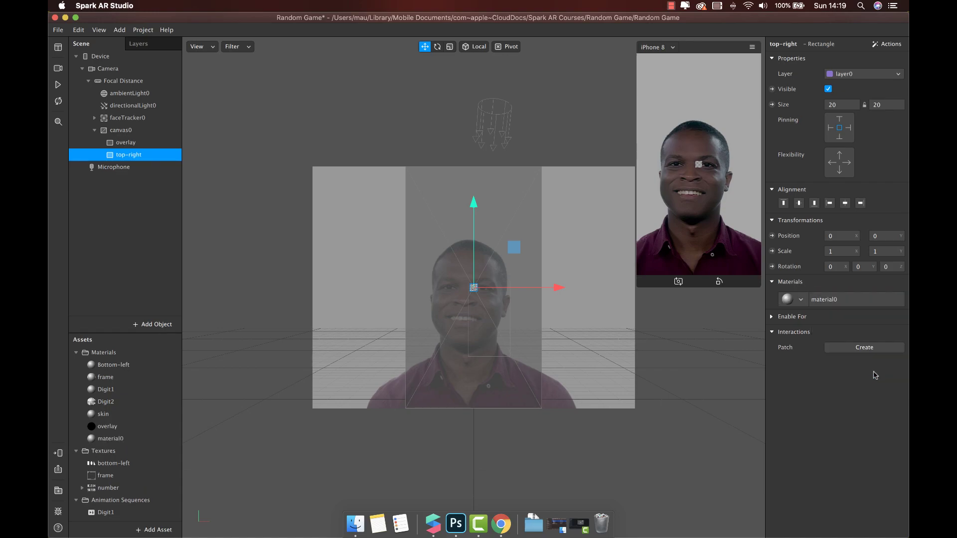
double_click(115, 438)
type("whit")
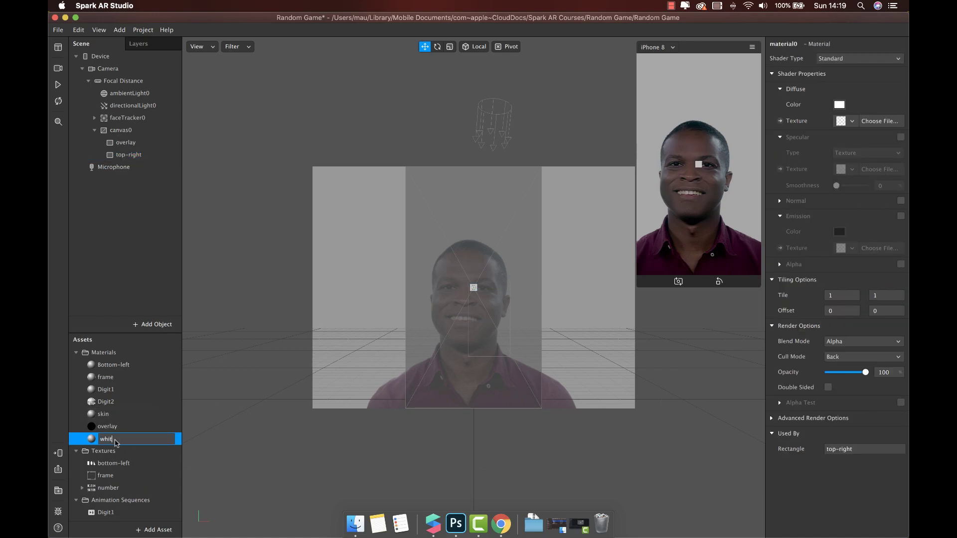
type("e")
key("Return")
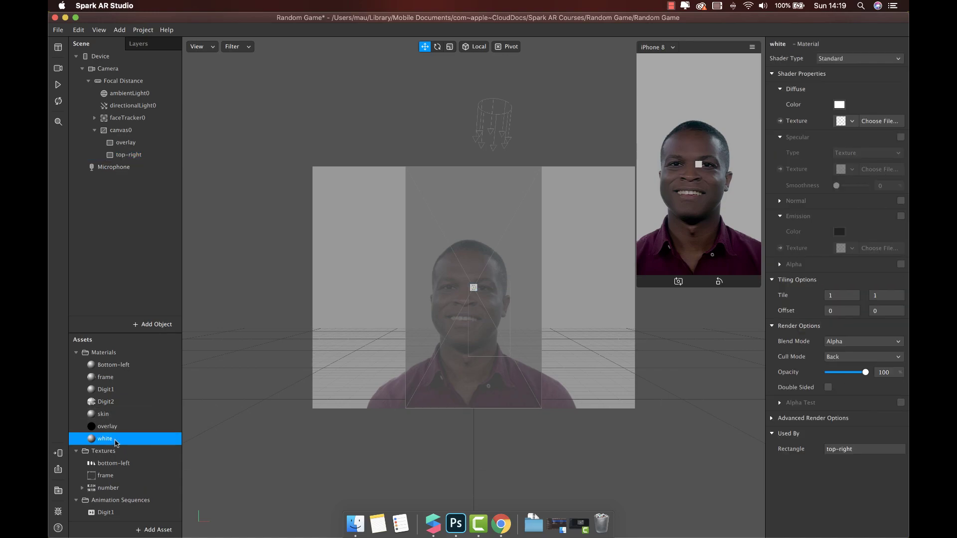
left_click(831, 60)
left_click(831, 60)
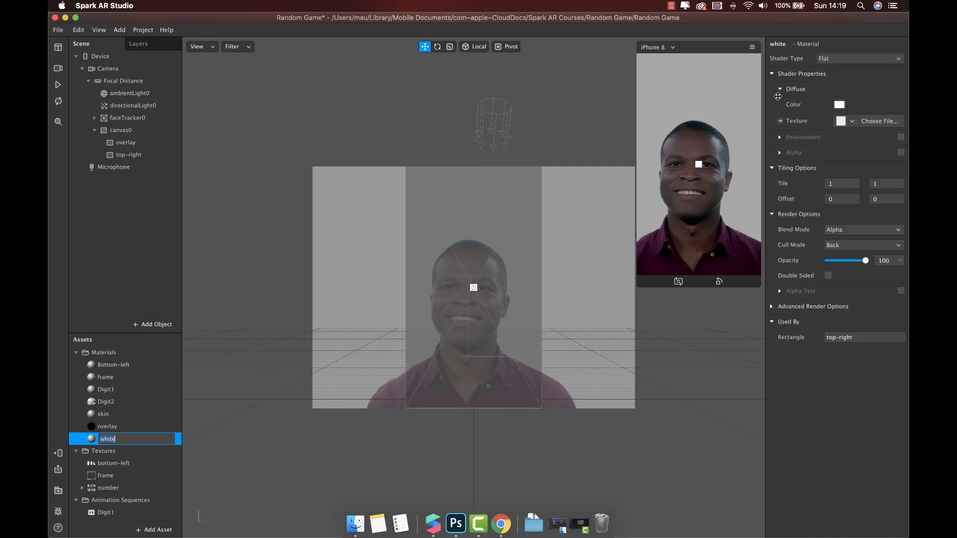
- Move the top-right rectangle near the canvas's upper right corner, at about X 160 and Y 303
left_click(132, 155)
left_click_drag(556, 281, 613, 283)
left_click_drag(528, 253, 531, 154)
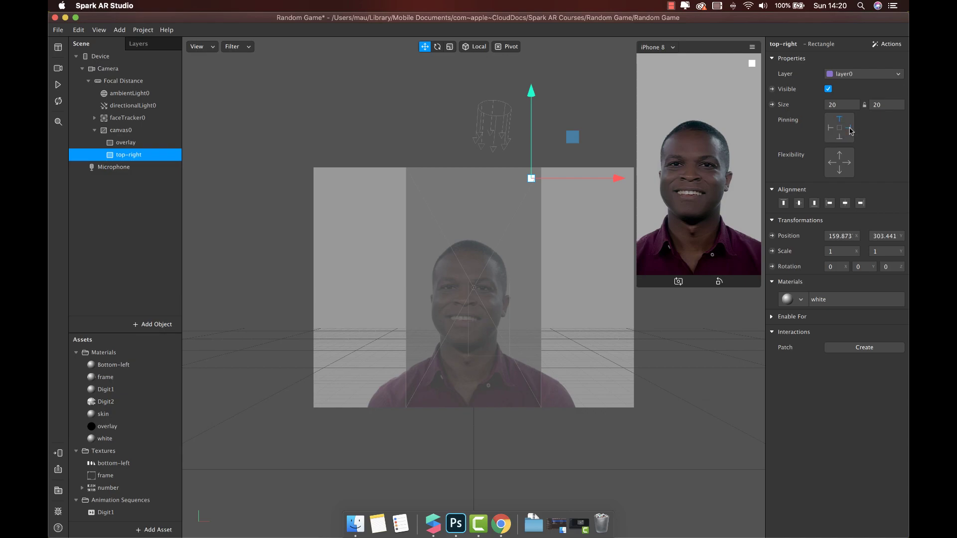
- Add a new rectangle inside the canvas and name it bottom-left
left_click(139, 131)
right_click(135, 131)
mouse_move(201, 147)
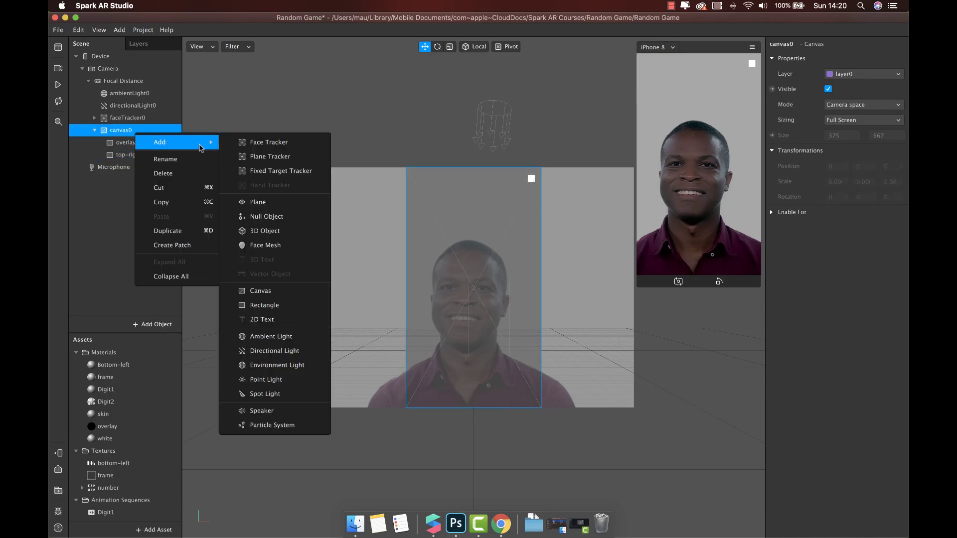
left_click(263, 306)
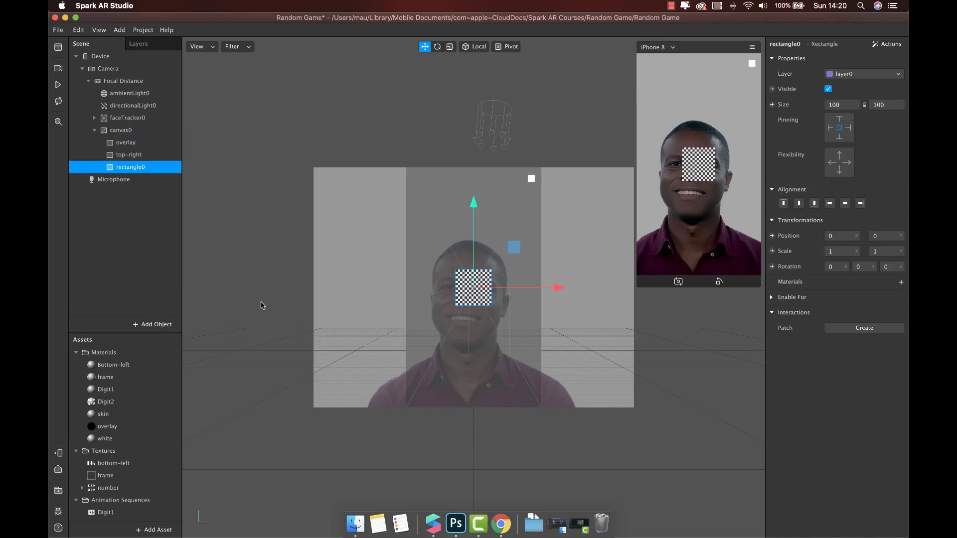
double_click(131, 168)
type("bottom-left")
key("Return")
- Set the bottom-left rectangle's size to 60 by 20 and assign it the Bottom-left material
left_click(887, 106)
key("Return")
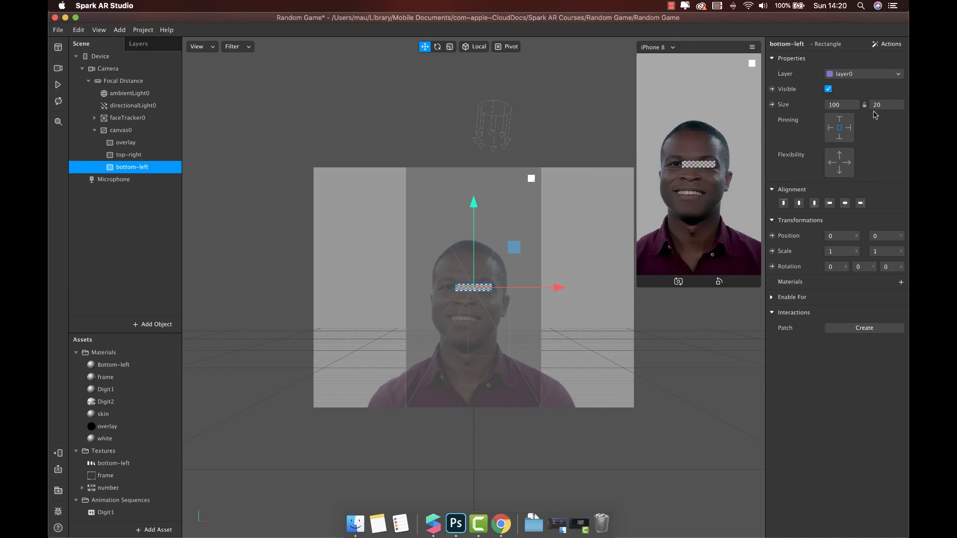
left_click(843, 104)
type("60")
key("Return")
left_click(900, 283)
left_click(888, 298)
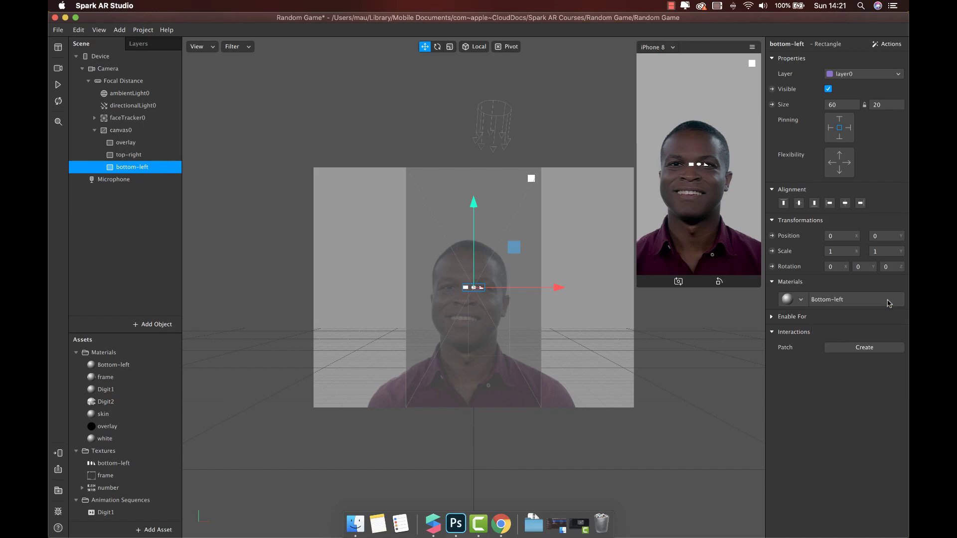
- Set the bottom-left rectangle's height to 30 and move it near the canvas's lower left corner, at about X -132 and Y -305
left_click(885, 104)
type("30")
key("Return")
left_click_drag(473, 208, 476, 314)
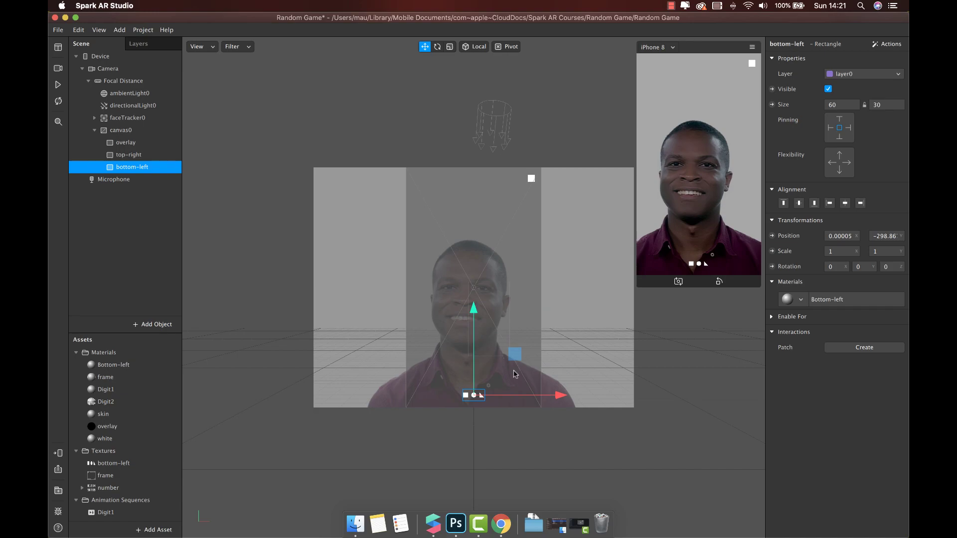
left_click_drag(558, 394, 514, 405)
left_click_drag(427, 307, 426, 311)
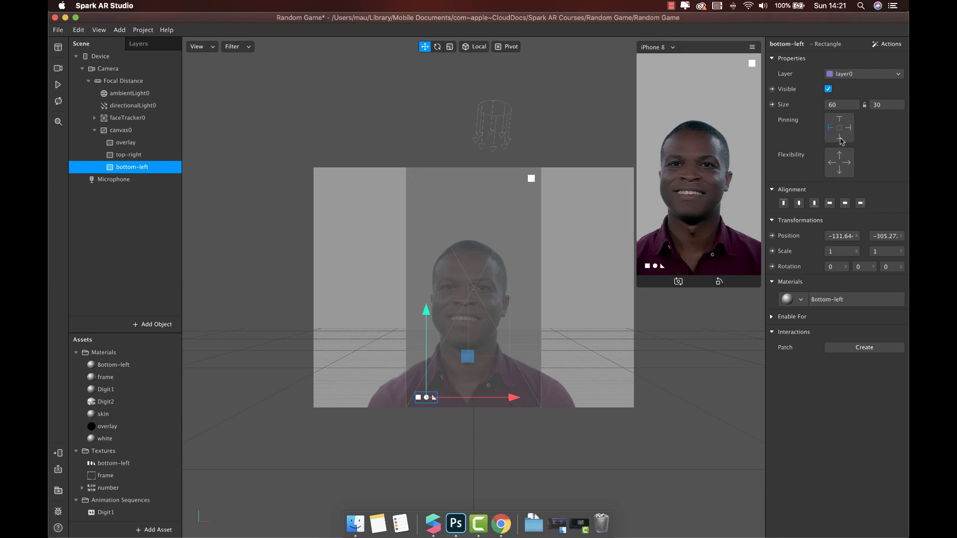
- Add a 2D text object inside the canvas and name it Date
right_click(127, 131)
mouse_move(160, 142)
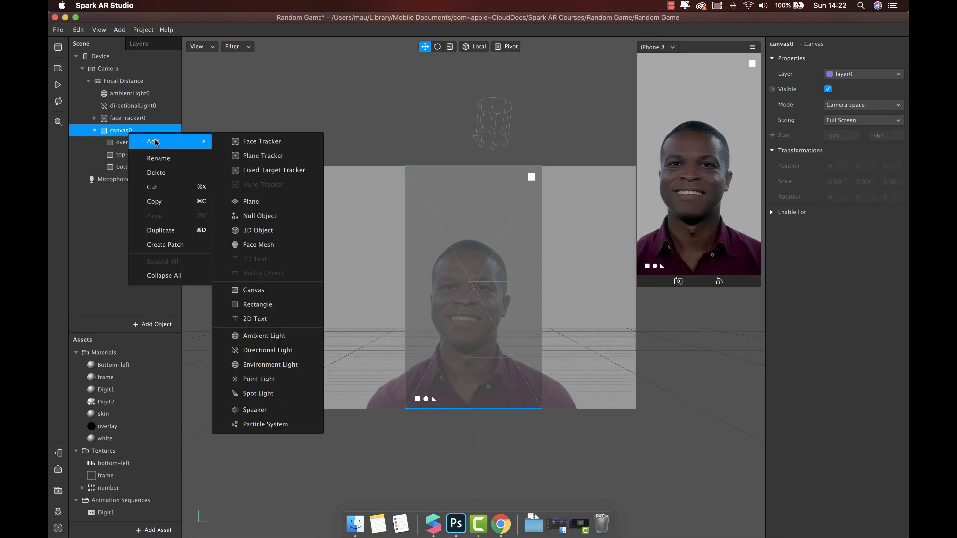
left_click(255, 319)
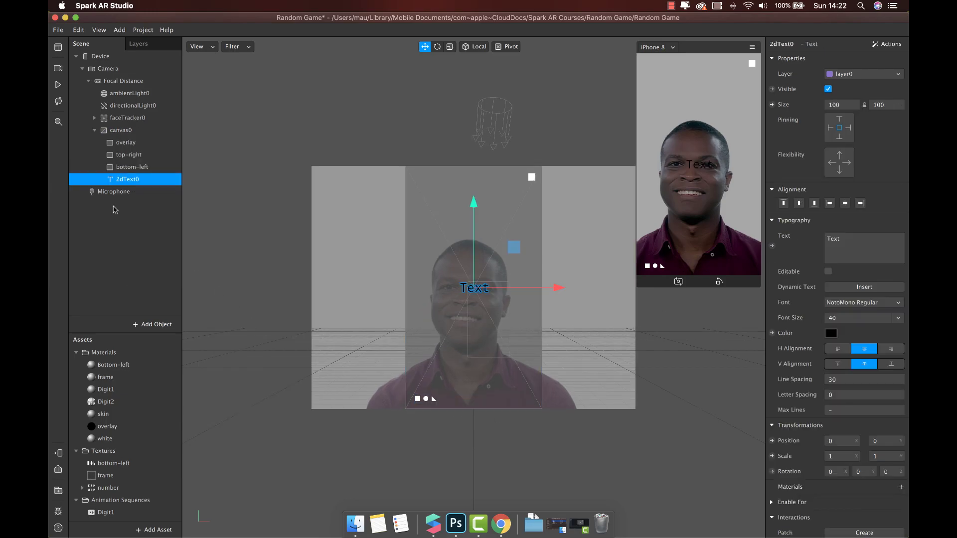
double_click(127, 179)
type("Date")
key("Return")
- Change the Date text's color to white
left_click(831, 333)
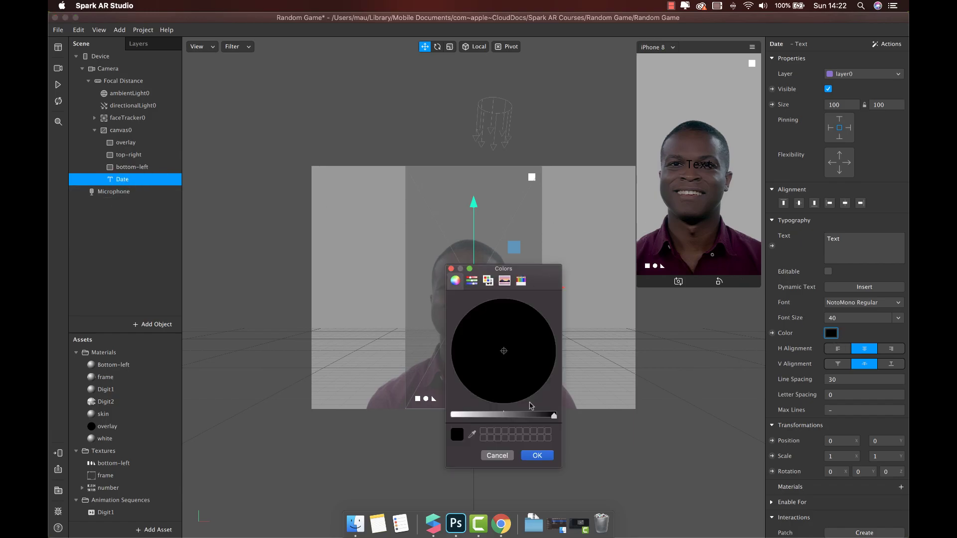
left_click(554, 416)
left_click(537, 456)
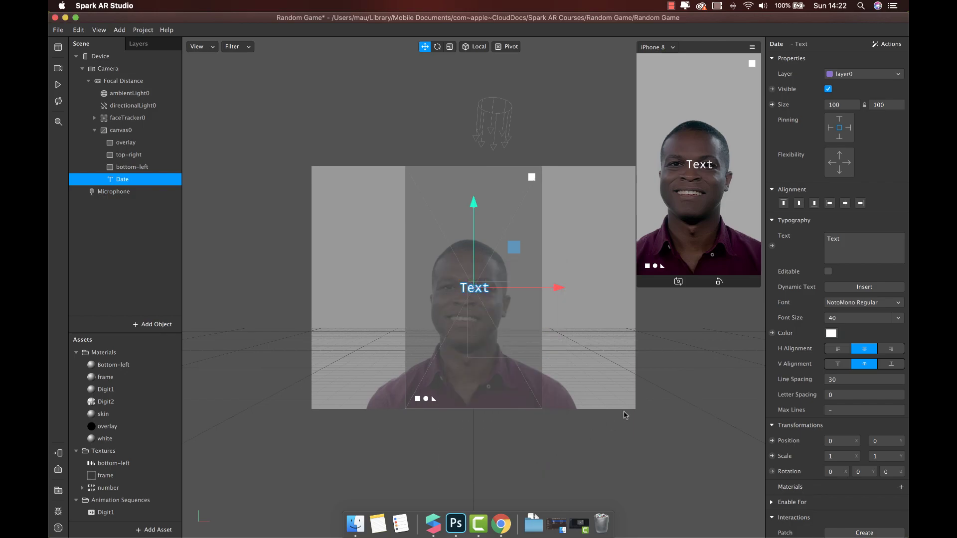
- Replace the Date object's placeholder text with the dynamic text Date (Medium)
left_click(853, 241)
key("BackSpace")
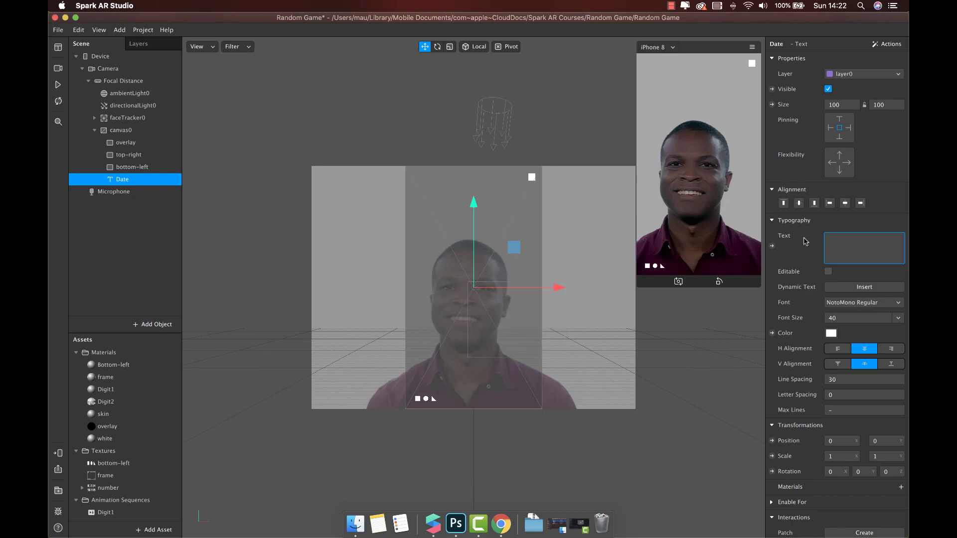
left_click(857, 287)
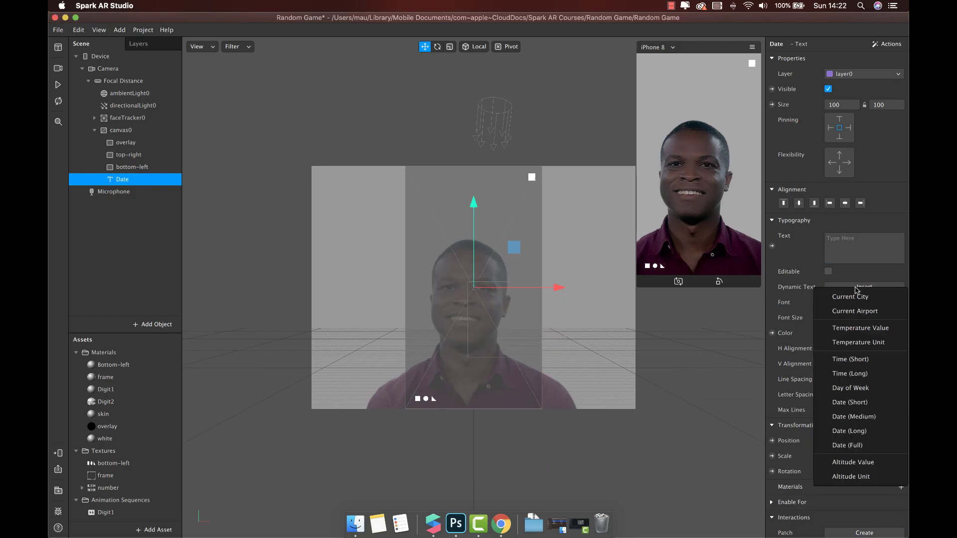
left_click(852, 417)
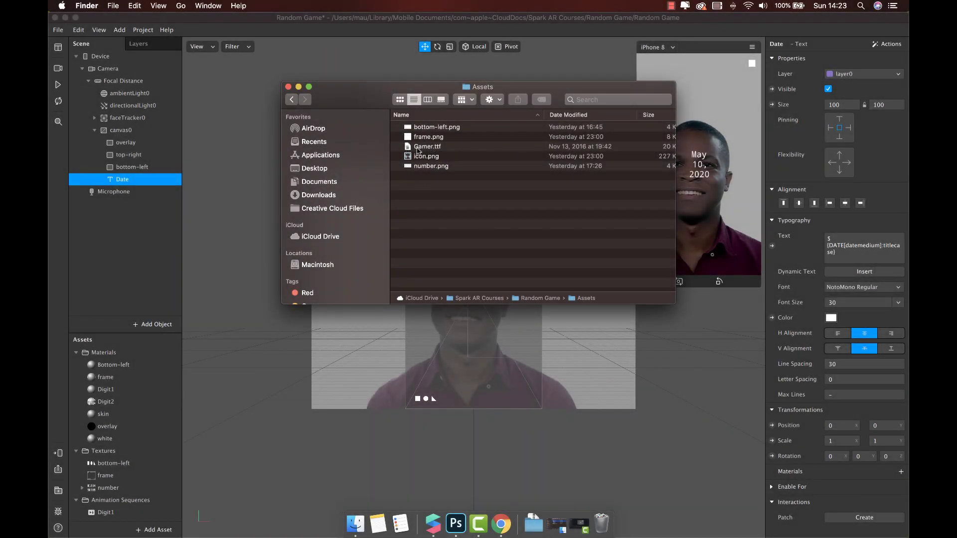
- Import the Gamer.ttf font from the Assets folder in Finder into the project and apply it to the Date text
left_click_drag(418, 150, 148, 397)
left_click(299, 88)
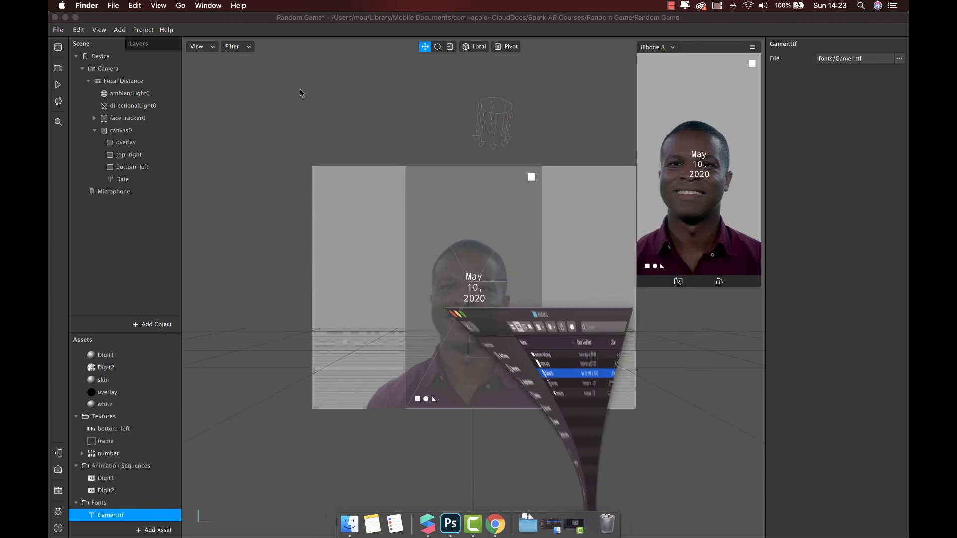
left_click(122, 180)
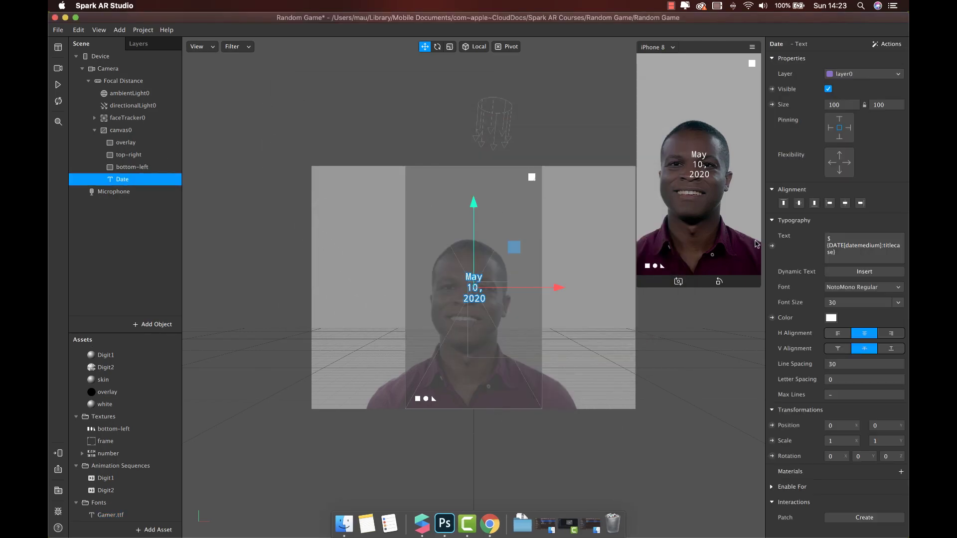
left_click(850, 287)
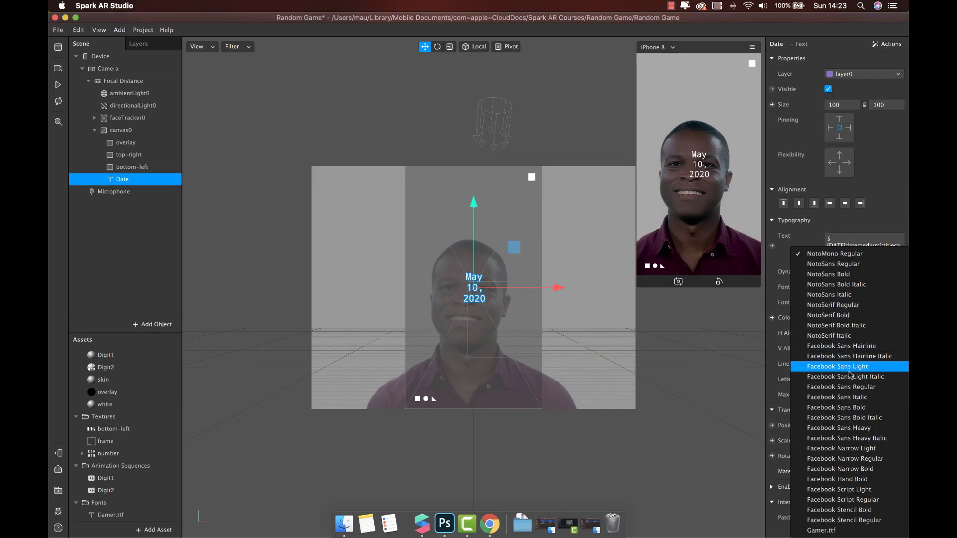
left_click(834, 531)
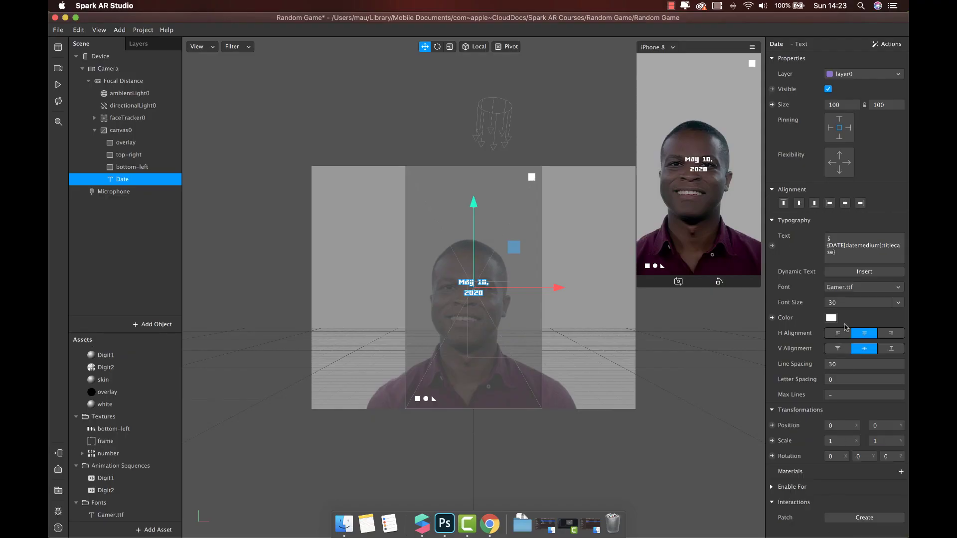
- Set the Date text's font size to 28 and its width to 200
left_click_drag(804, 303, 800, 303)
double_click(837, 104)
type("200")
key("Return")
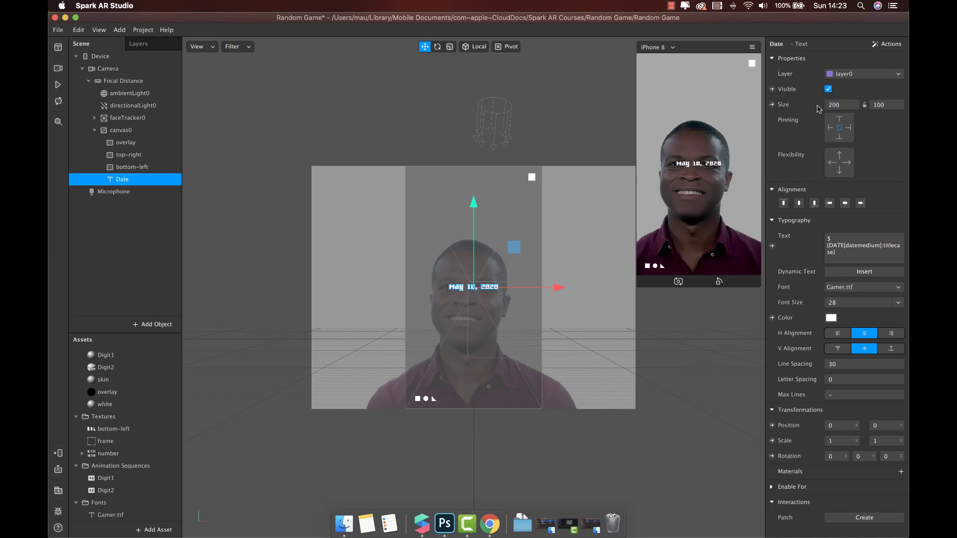
- Move the Date text near the canvas's lower right corner, at about X 99 and Y -305
left_click_drag(473, 203, 474, 311)
left_click_drag(559, 398, 594, 397)
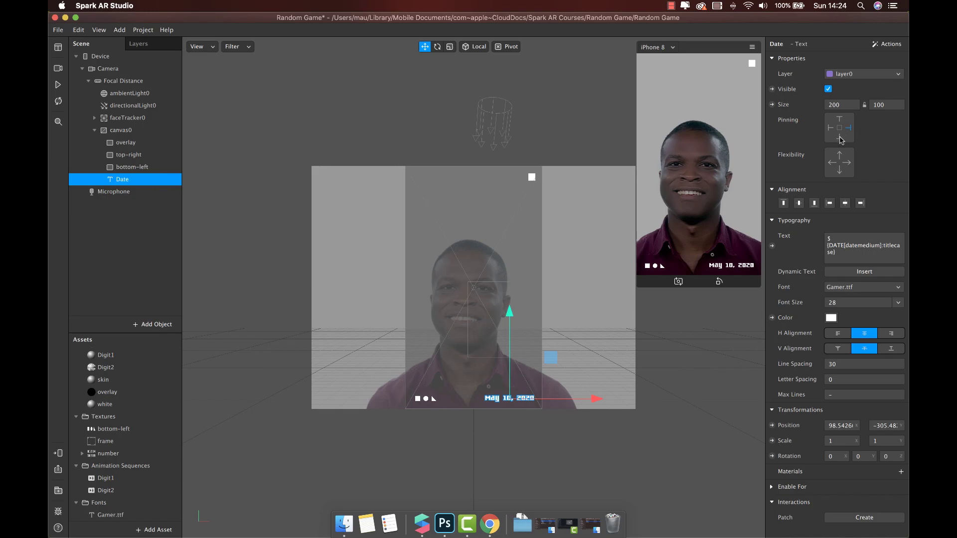
- Check the canvas layout in the preview as Resizable Window and iPhone X, and return to an enlarged iPhone 8 preview
left_click(671, 49)
left_click(669, 70)
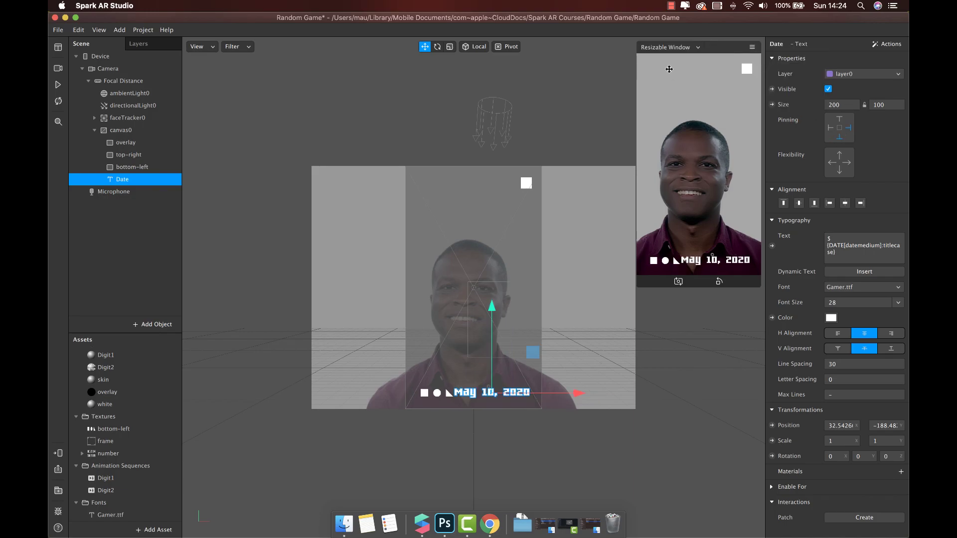
left_click_drag(637, 284, 623, 348)
left_click(656, 47)
left_click(733, 69)
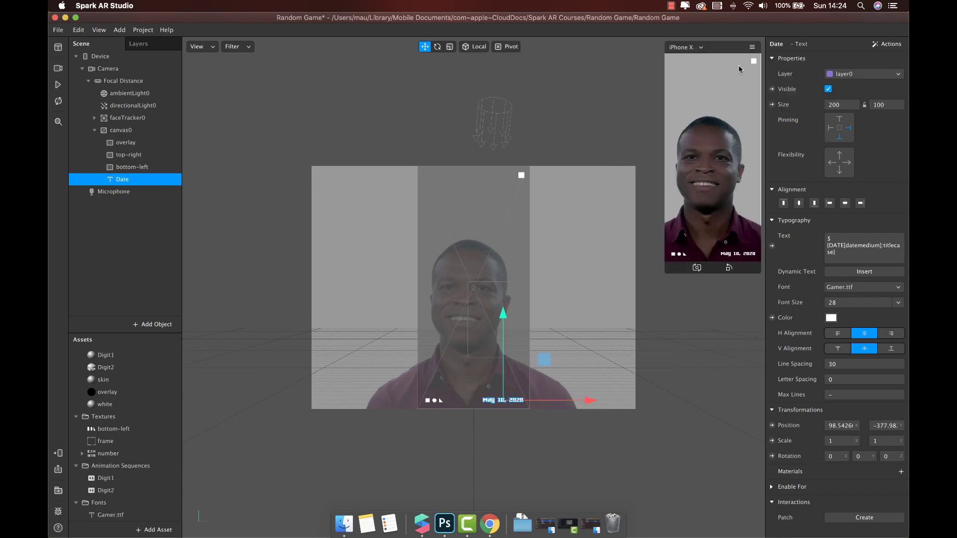
left_click(694, 49)
left_click(778, 49)
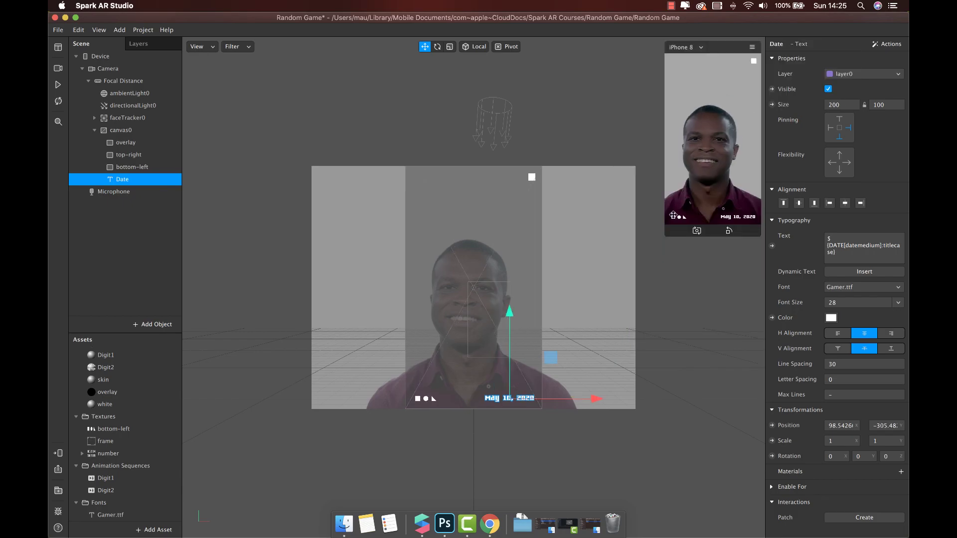
left_click_drag(667, 236, 613, 330)
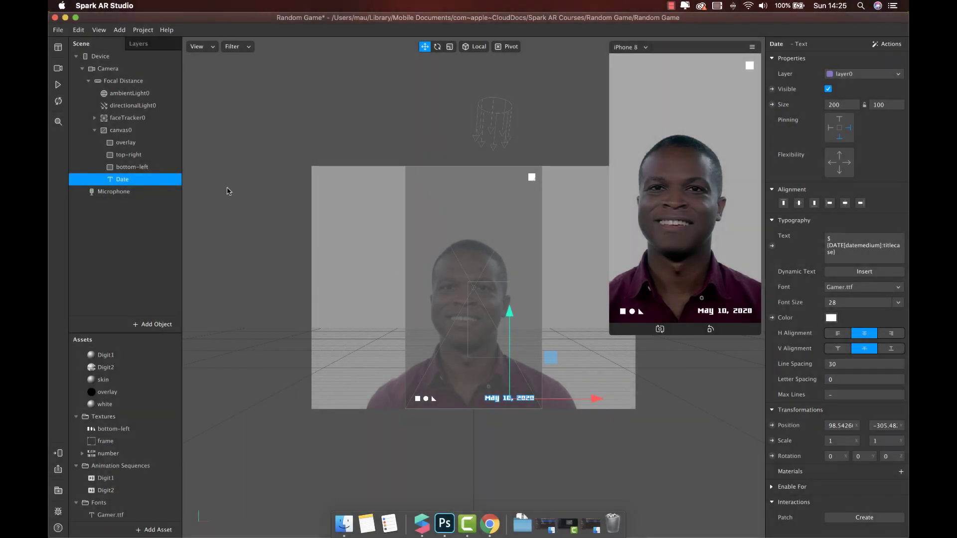
- Insert a null object into the scene and name it frame
left_click(95, 130)
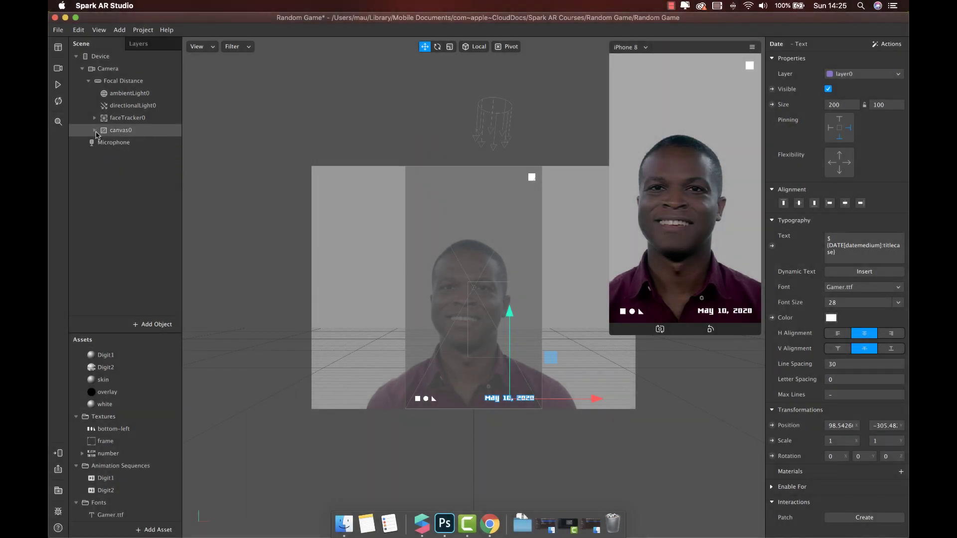
left_click(153, 325)
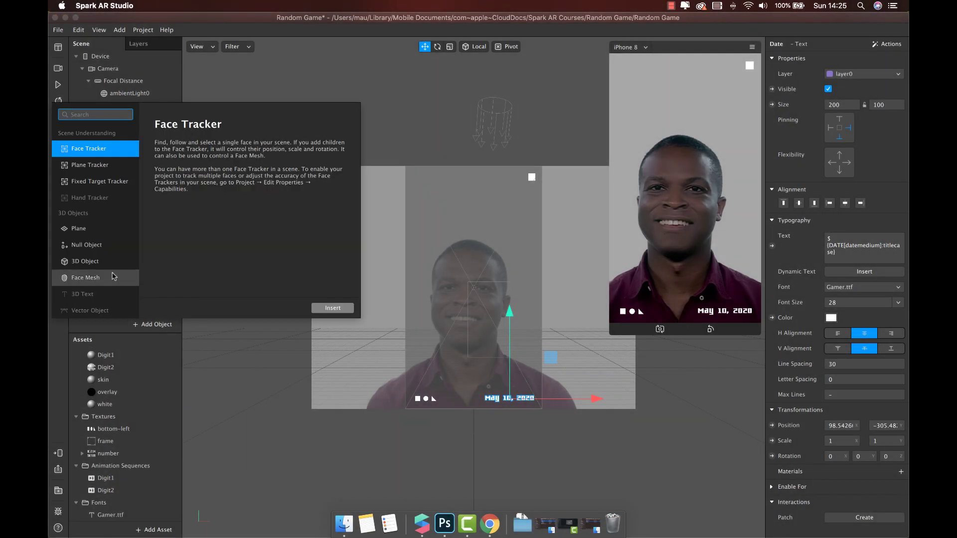
left_click(87, 245)
left_click(323, 308)
double_click(131, 143)
type("f")
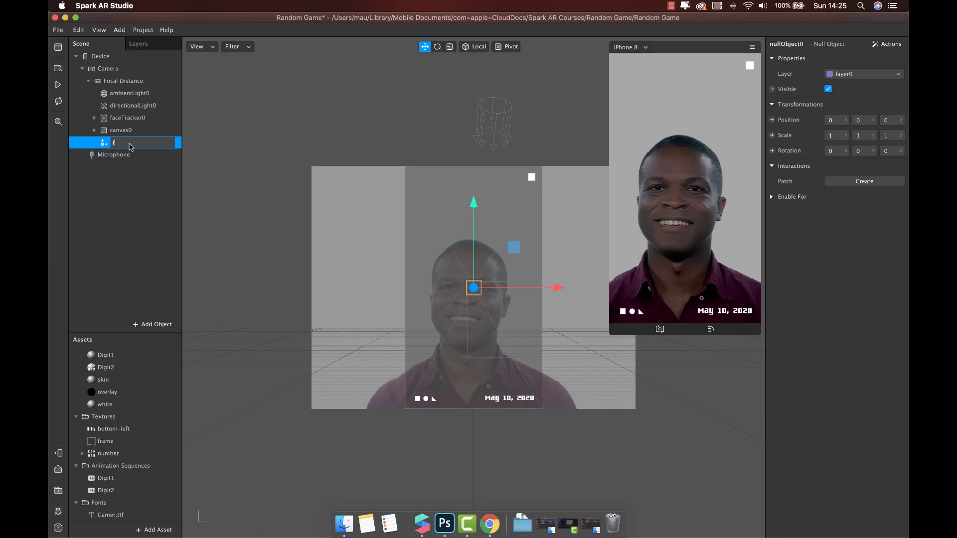
type("rame")
key("Return")
- Add a plane inside the frame null object and name it square-frame
right_click(128, 146)
mouse_move(150, 152)
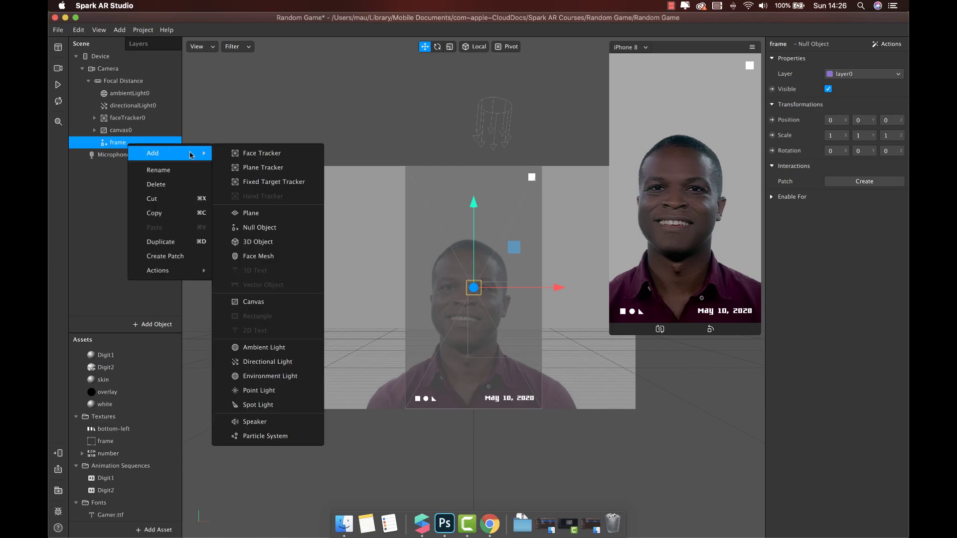
left_click(245, 214)
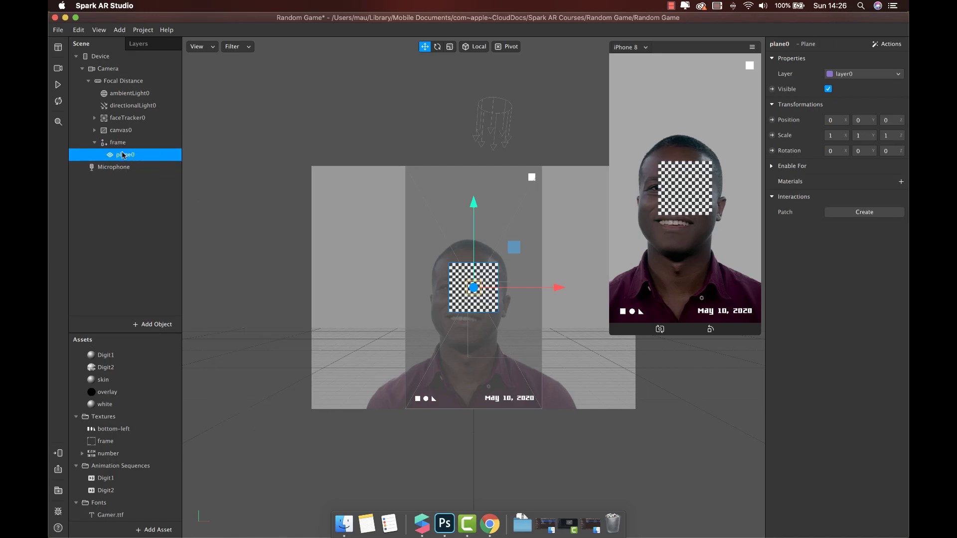
double_click(123, 155)
type("square-frame")
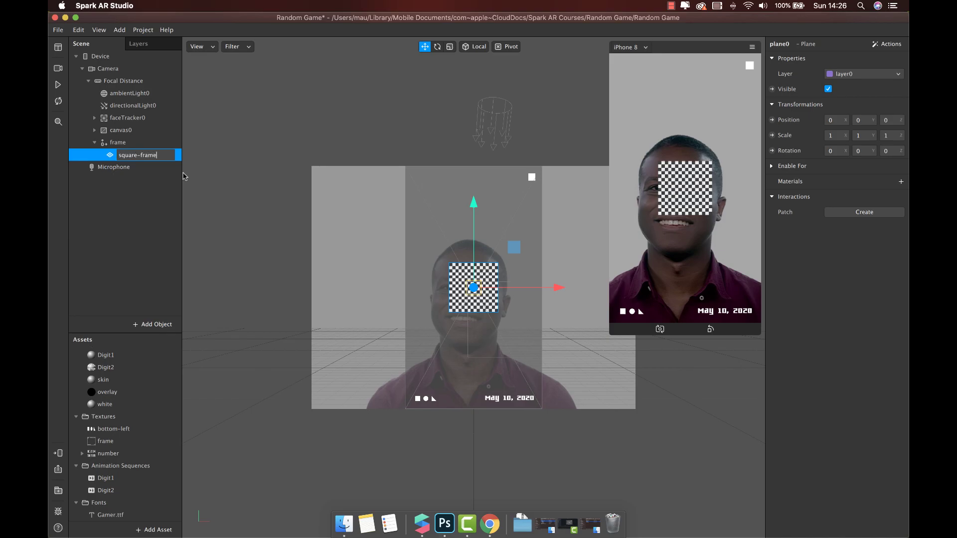
key("Return")
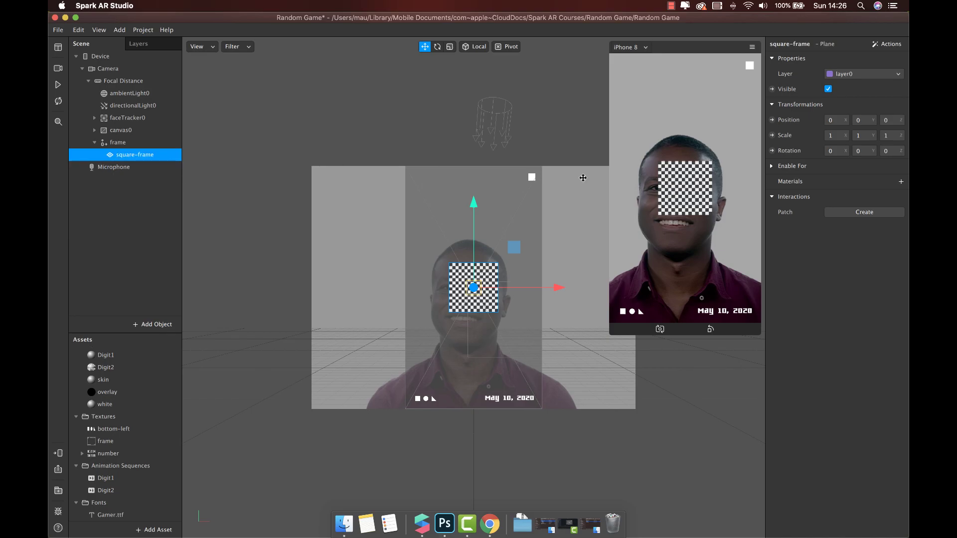
- Assign the frame material to the square-frame plane and set its X and Y scale to 2
left_click(901, 181)
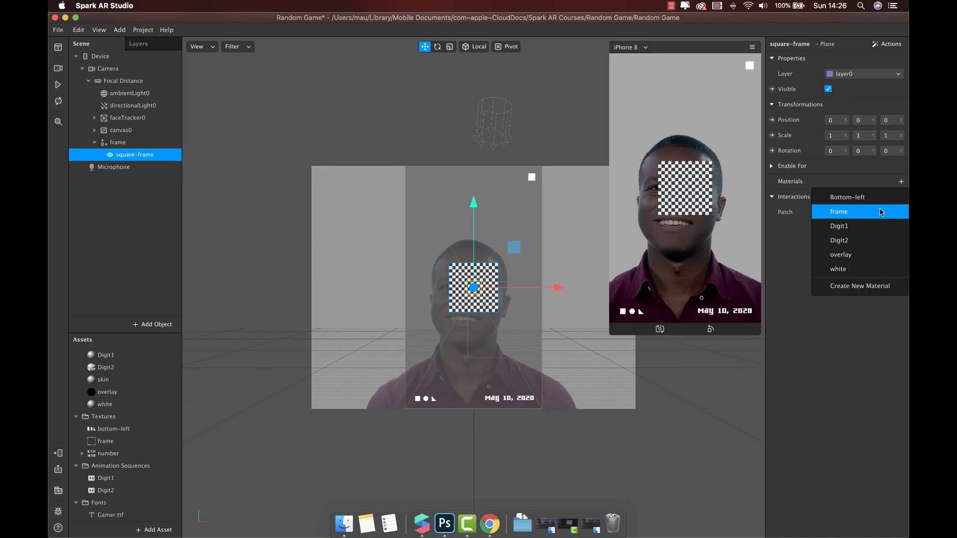
left_click(856, 216)
left_click(835, 135)
type("2")
key("Tab")
type("2")
key("Tab")
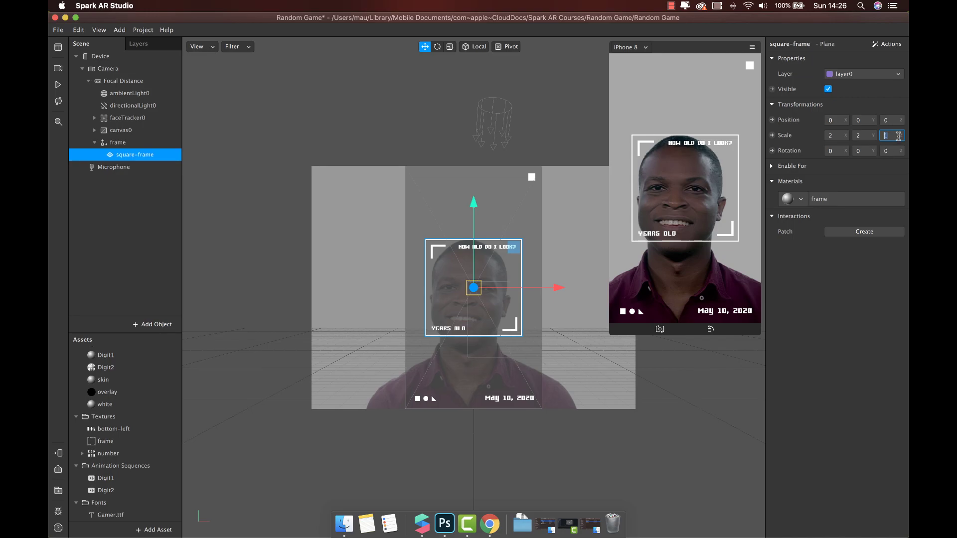
key("Return")
- Reorder the frame null object above canvas0 in the scene hierarchy and set its Z position to .002
left_click(94, 143)
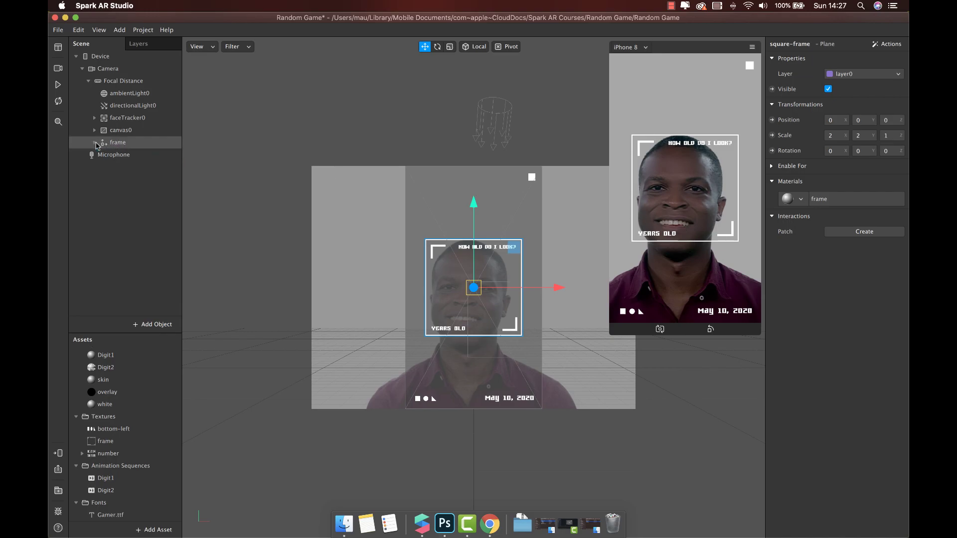
left_click(126, 144)
left_click_drag(128, 146, 126, 126)
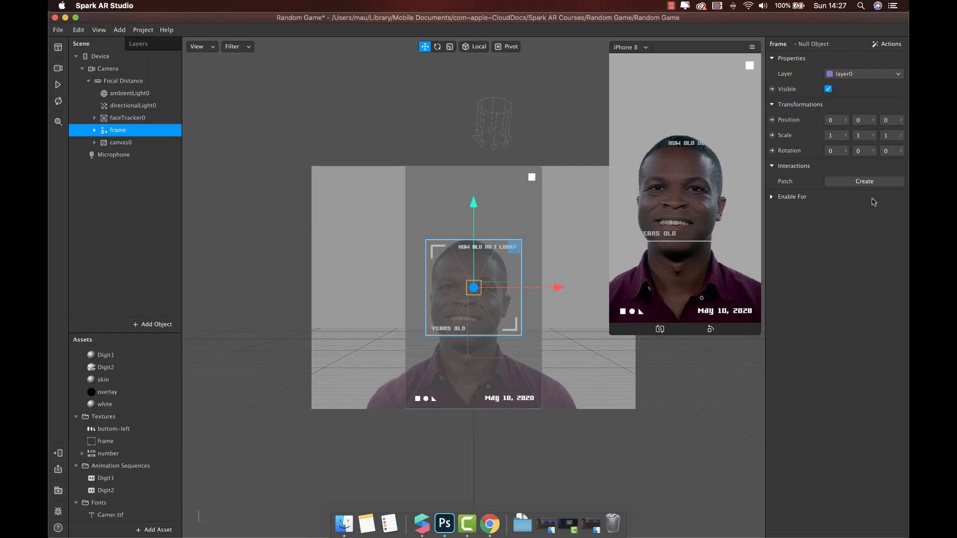
left_click(892, 120)
type(".002")
key("Return")
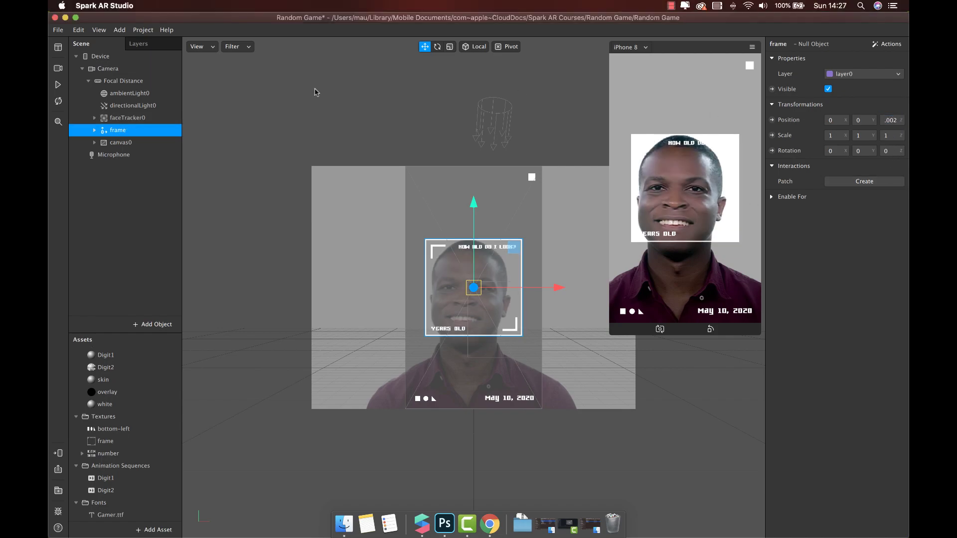
- Switch the simulated camera preview to the short-haired person outdoors and pause the video
left_click(59, 70)
left_click(168, 178)
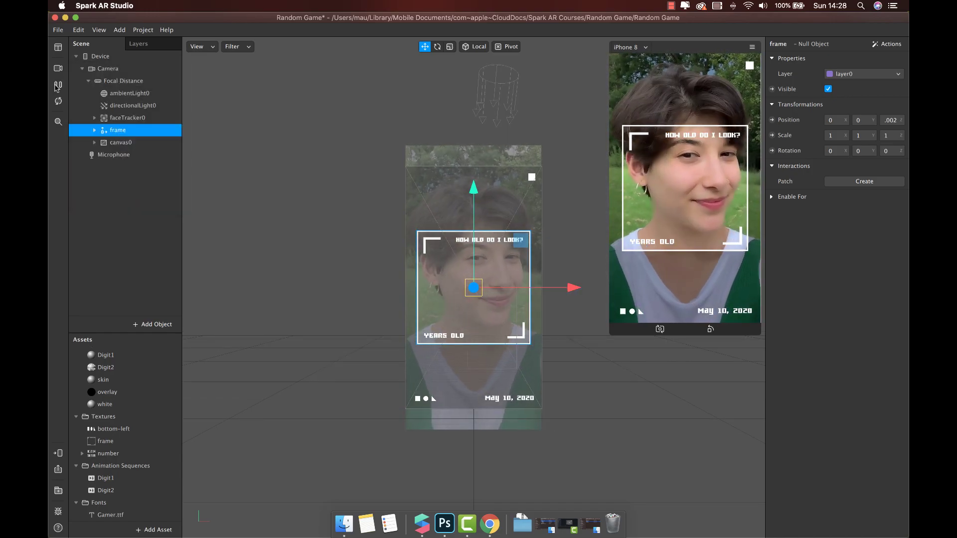
left_click(58, 86)
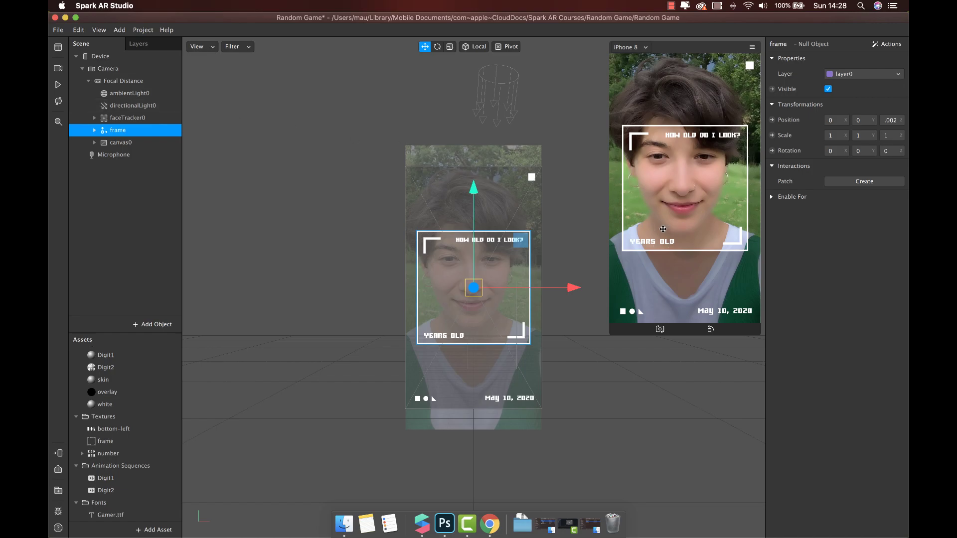
- Add a null object inside the frame null object and name it Digit
left_click(95, 131)
right_click(125, 133)
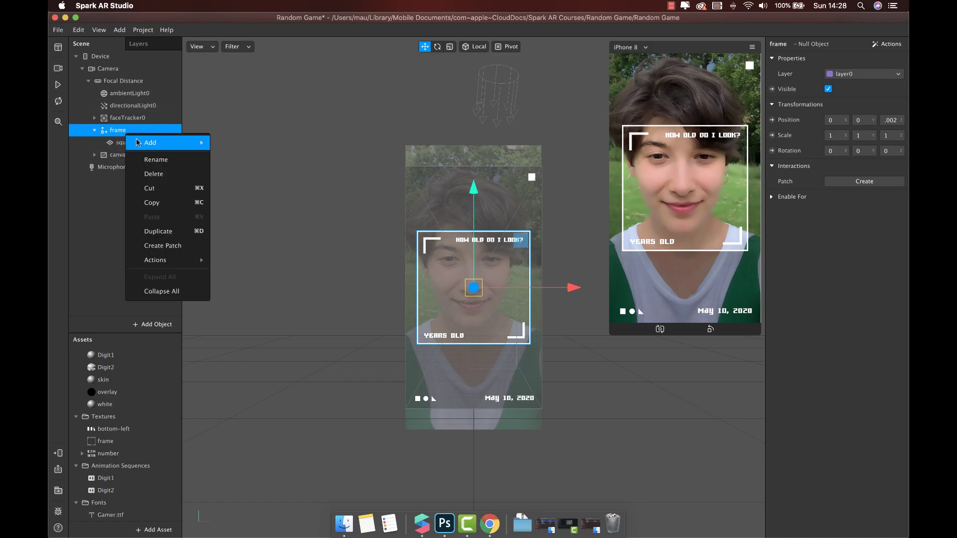
mouse_move(139, 142)
left_click(234, 217)
double_click(138, 157)
type("Digit")
key("Return")
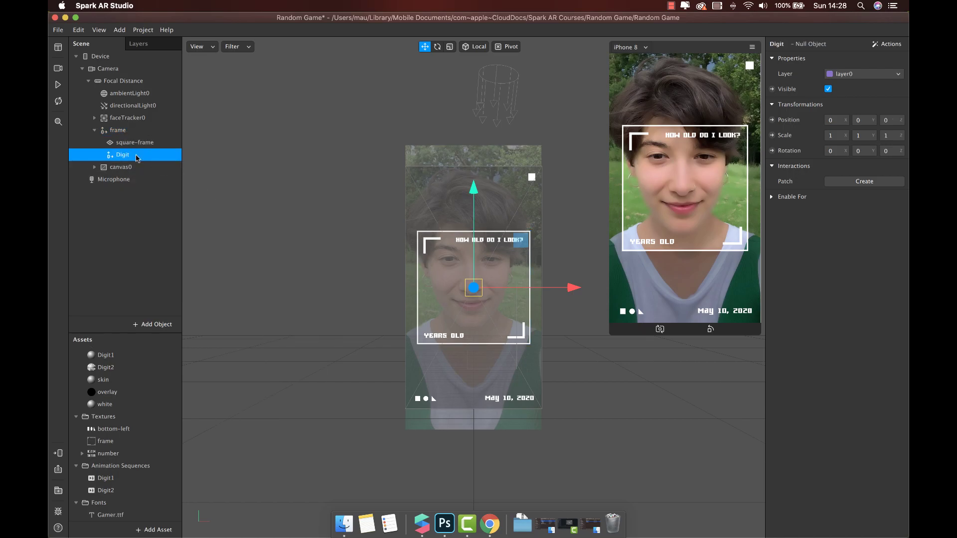
- Add a plane inside the Digit null object and name it Digit1
right_click(138, 158)
mouse_move(212, 167)
left_click(245, 226)
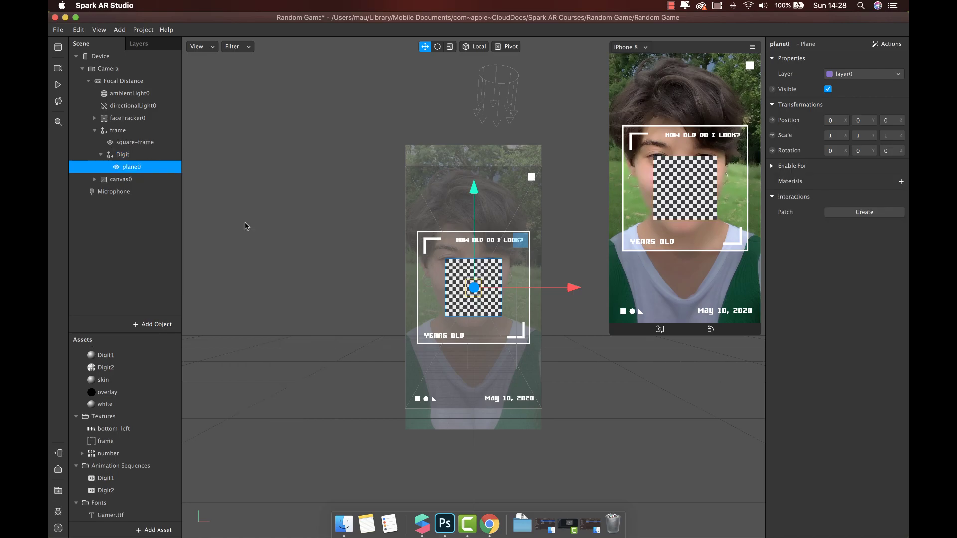
double_click(137, 168)
type("Digit1")
key("Return")
- Assign the Digit1 material to the Digit1 plane and set that material's texture to the Digit1 animation sequence
left_click(900, 181)
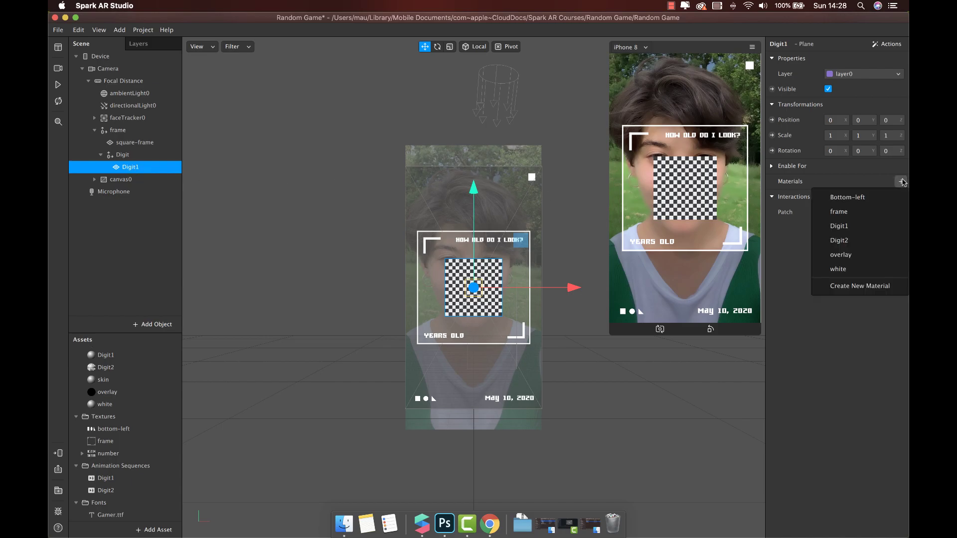
left_click(892, 223)
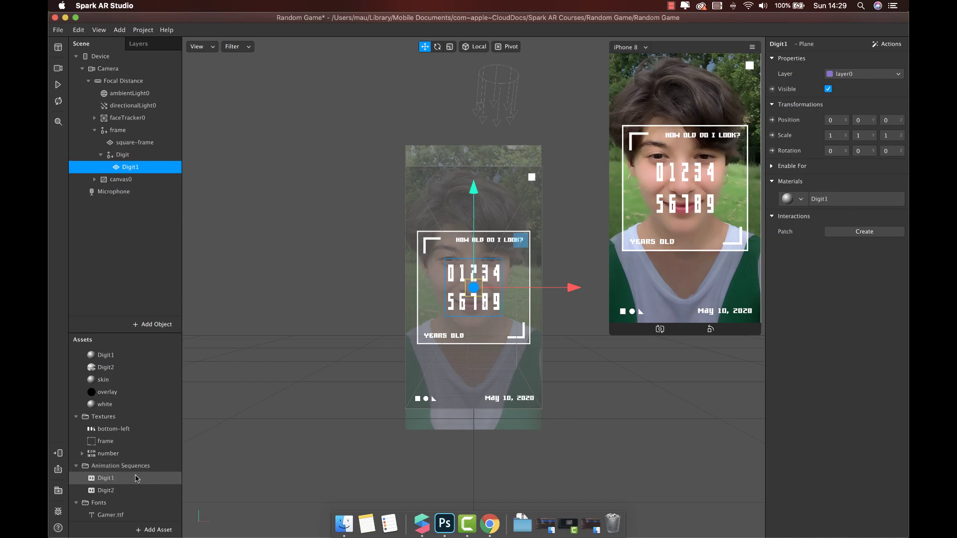
double_click(91, 357)
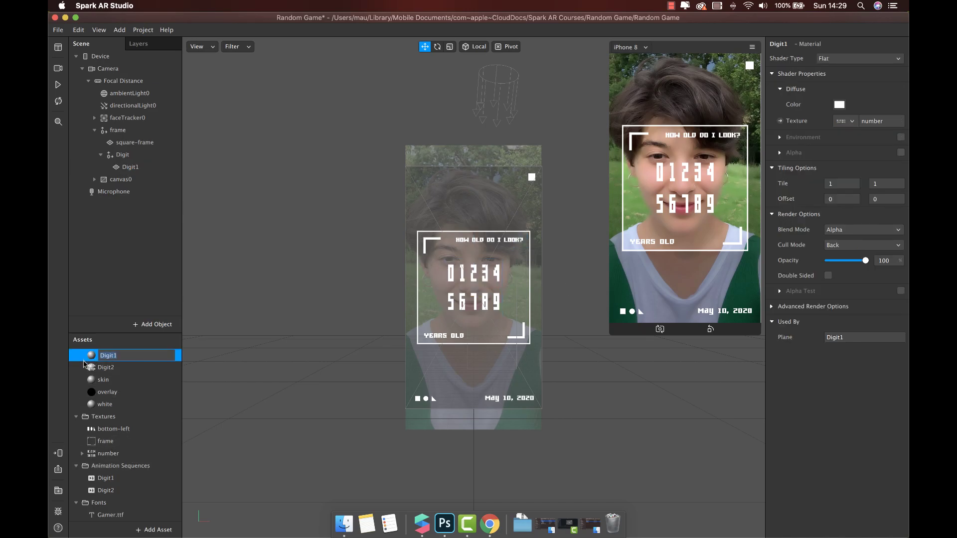
left_click(91, 368)
left_click(91, 355)
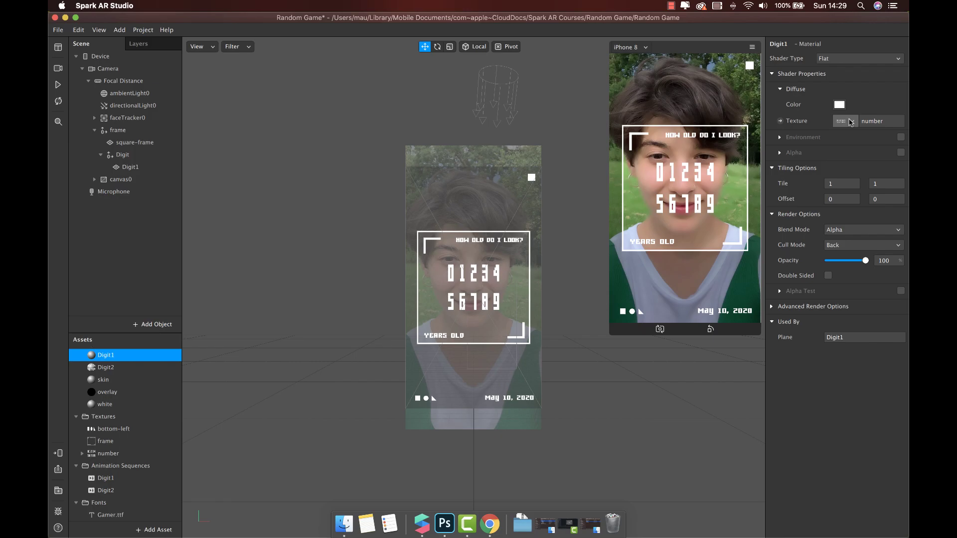
left_click(851, 122)
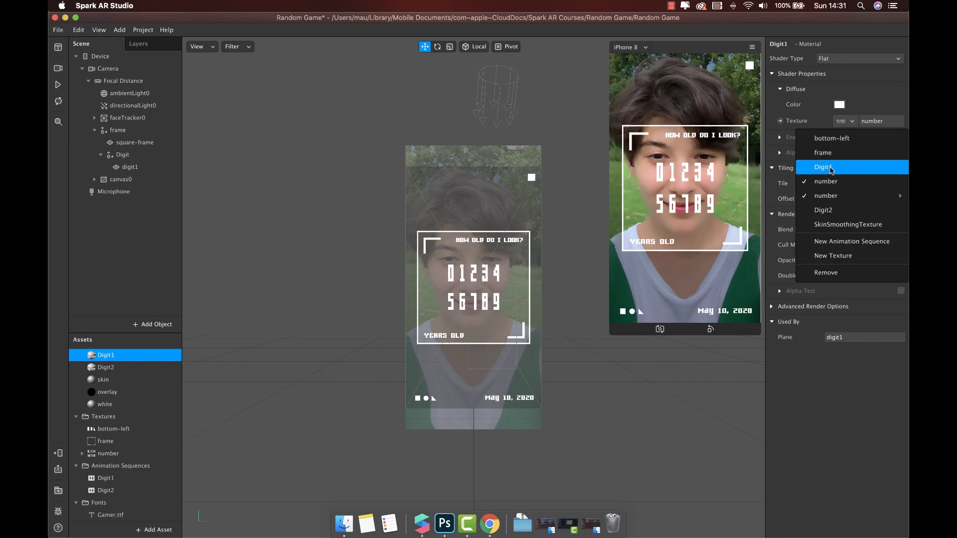
left_click(824, 167)
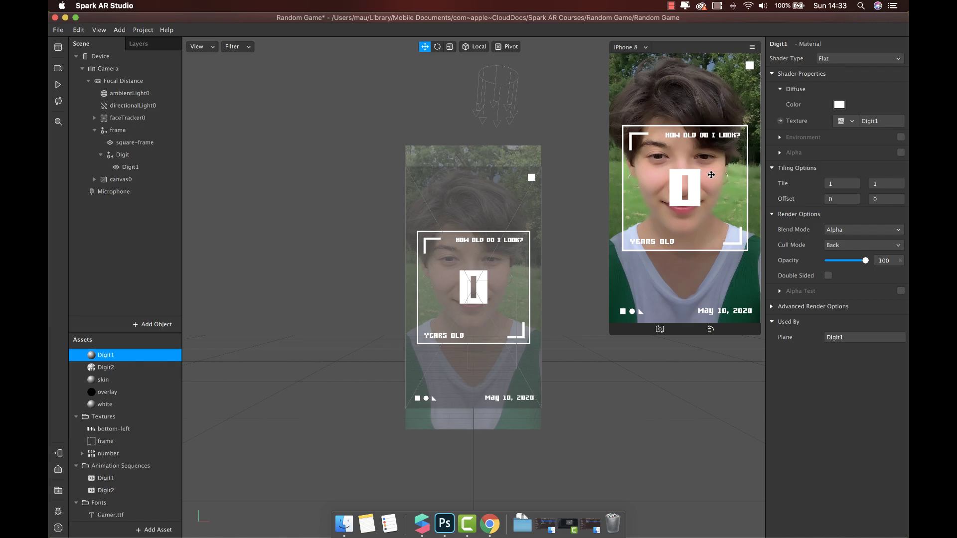
- Set the Digit1 plane's X and Y scale to 0.5 and shift it slightly left along the X axis
left_click(142, 165)
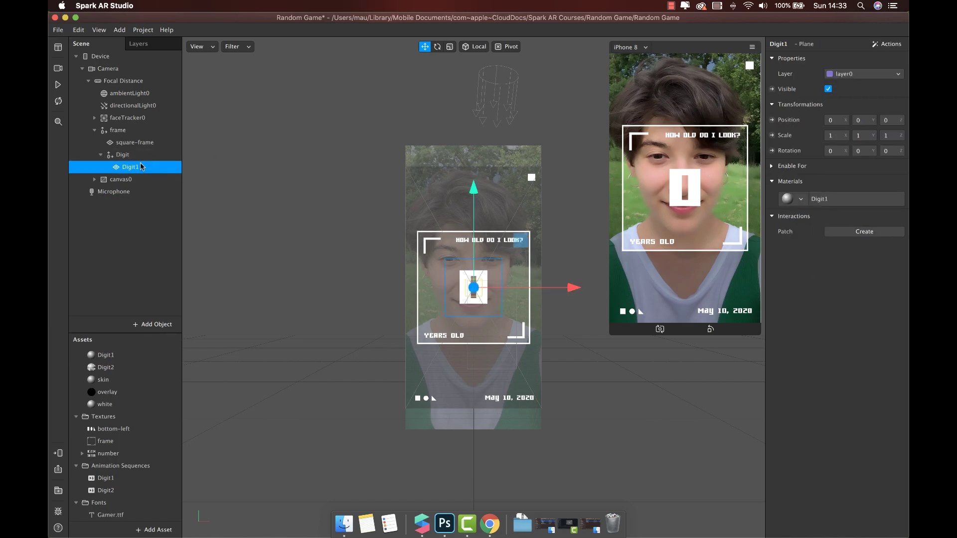
left_click(837, 135)
type("0.5")
left_click(851, 136)
type("0.5")
key("Return")
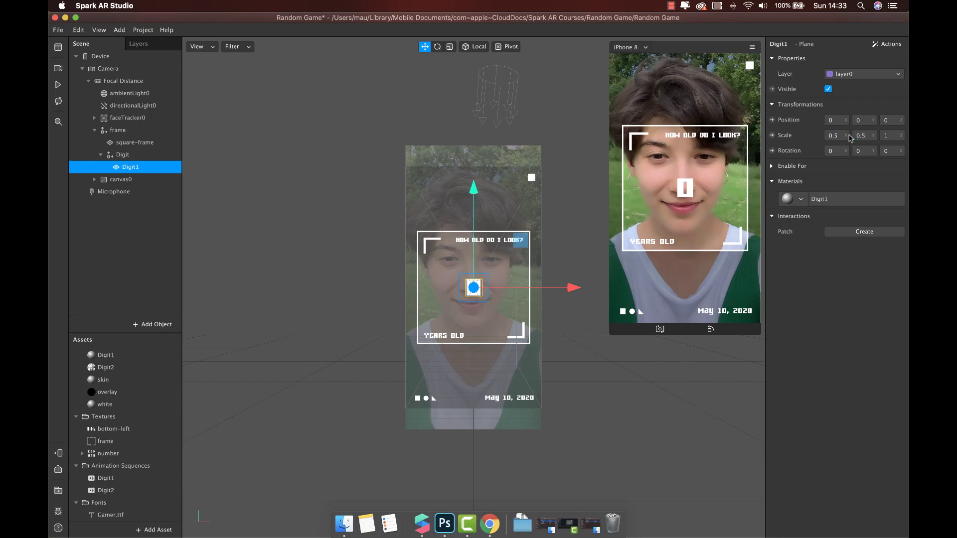
left_click_drag(574, 287, 561, 288)
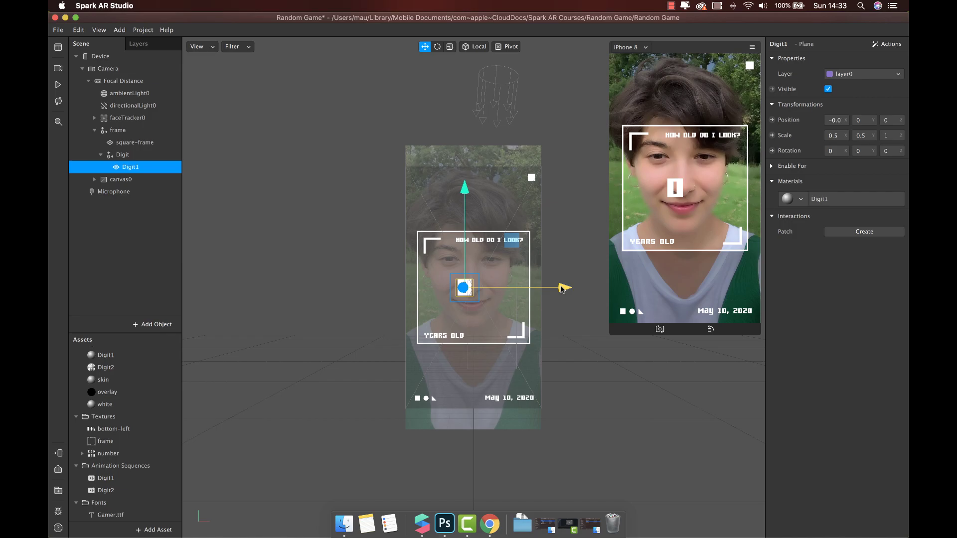
- Duplicate the Digit1 plane, placing the copy just to its right, and assign the Digit2 material to the copy
right_click(161, 170)
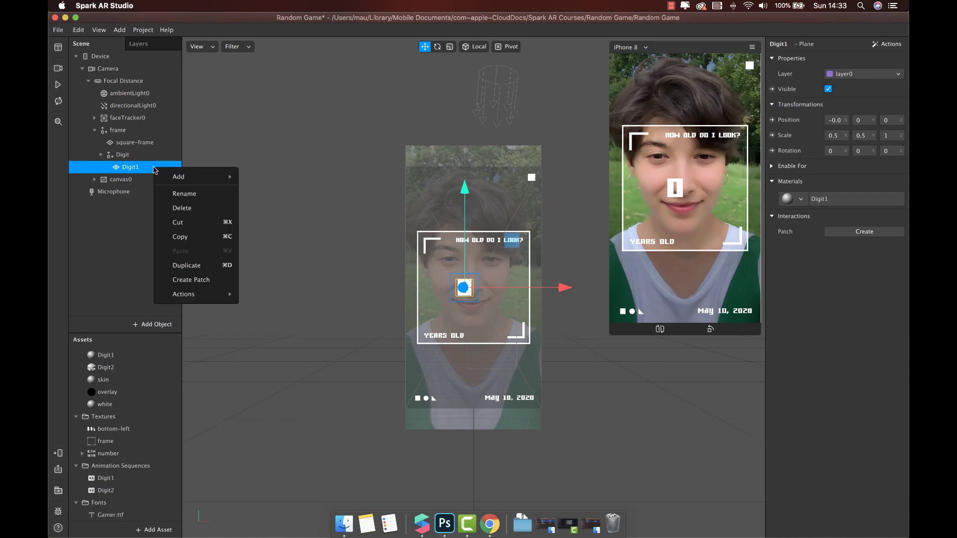
left_click(178, 265)
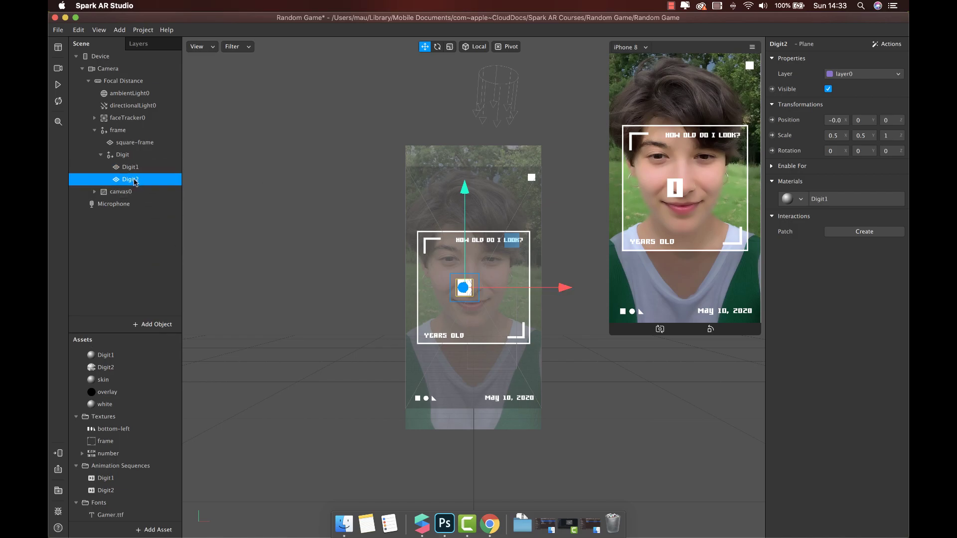
left_click_drag(521, 286, 537, 288)
left_click(796, 198)
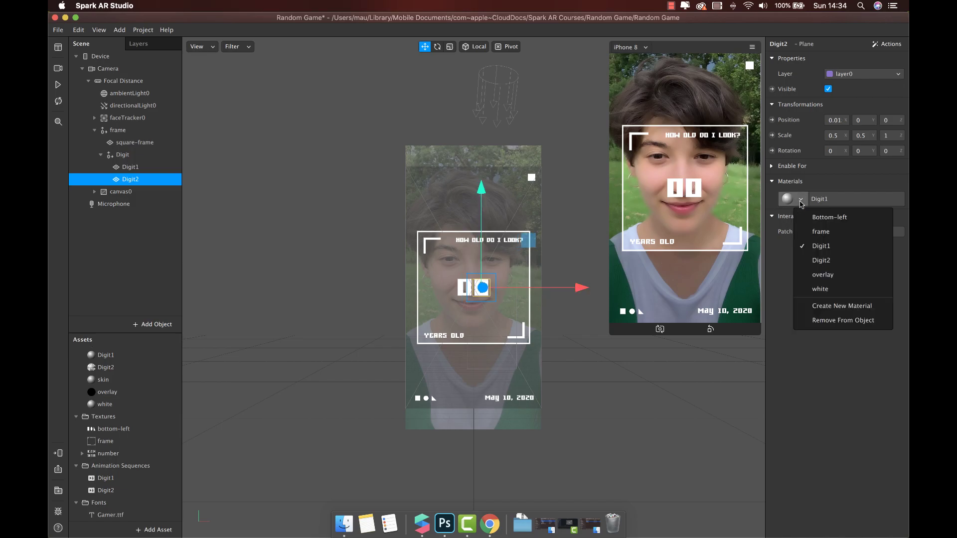
left_click(813, 260)
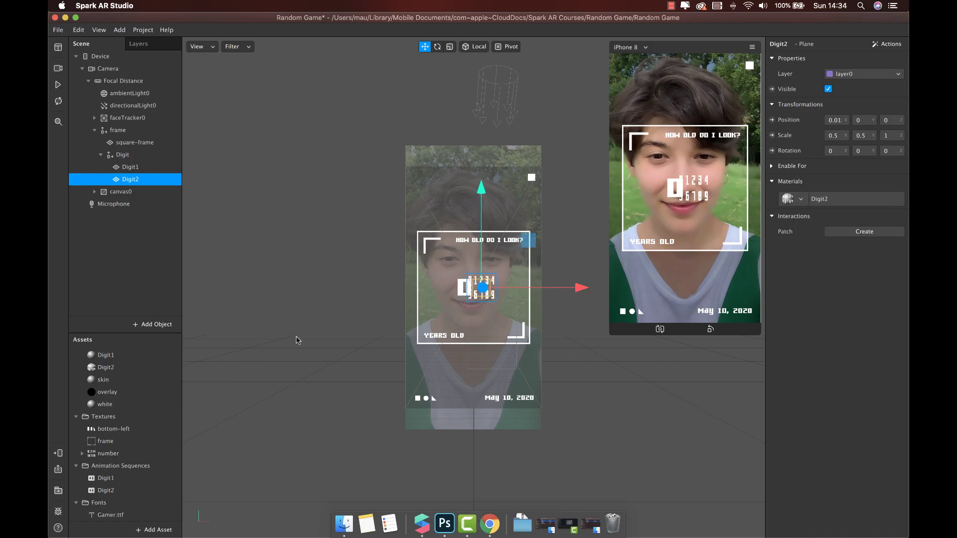
- Set the Digit2 material's texture to the Digit2 animation sequence, and briefly play the preview video to check the digits
left_click(147, 368)
left_click(847, 121)
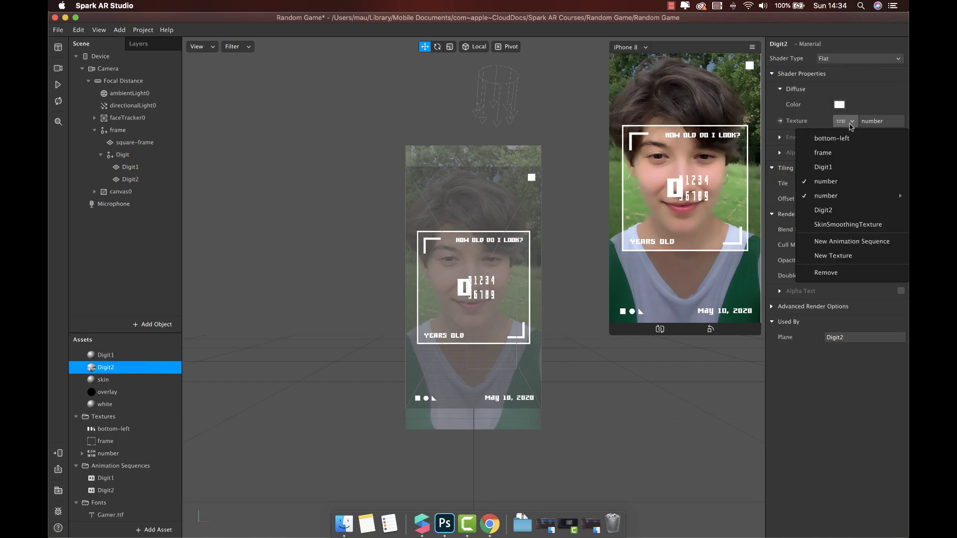
left_click(846, 217)
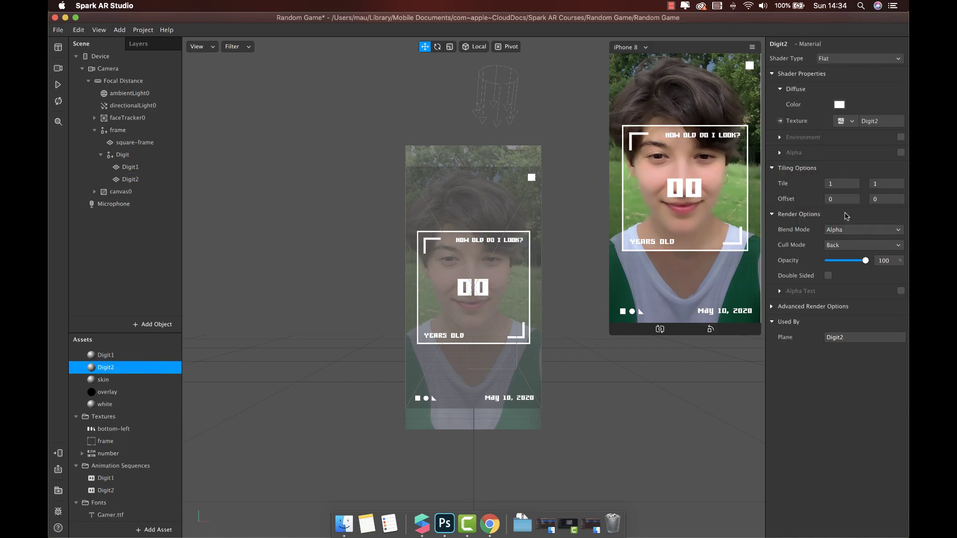
left_click(58, 85)
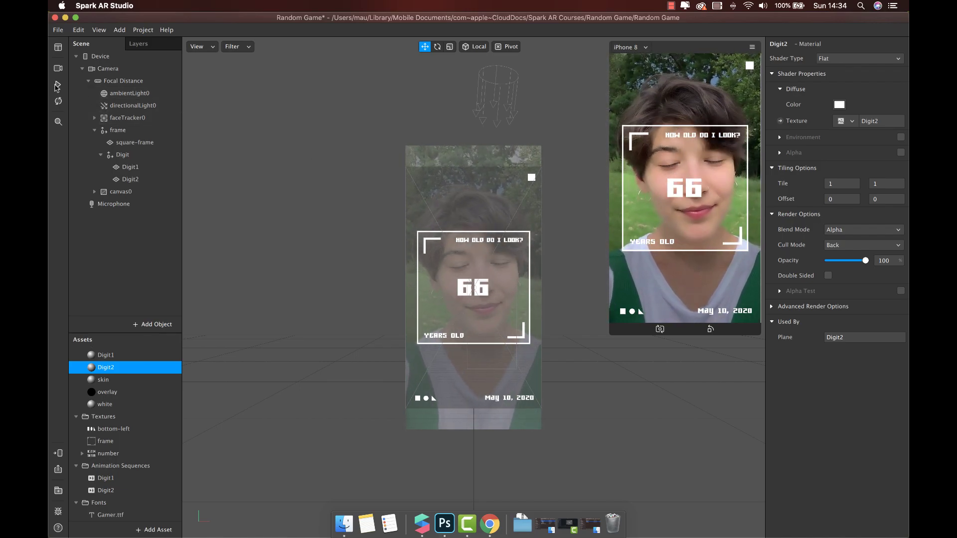
left_click(58, 86)
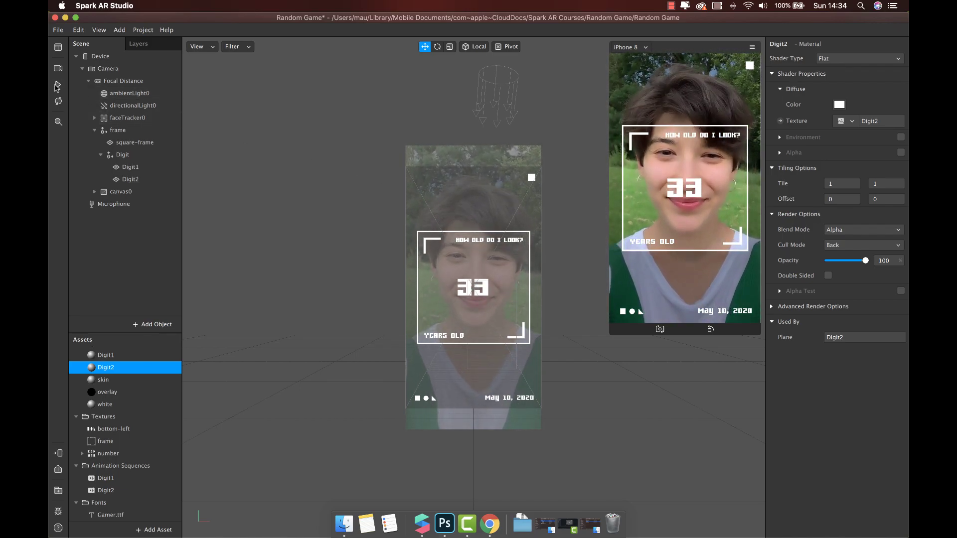
- Move the Digit null object down and left inside the frame, just above the YEARS OLD text
left_click(119, 156)
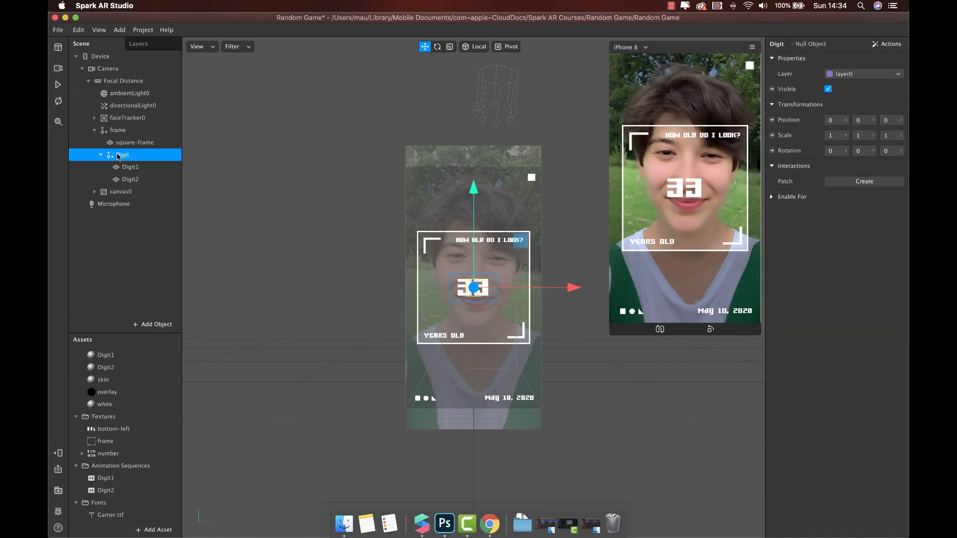
left_click(101, 155)
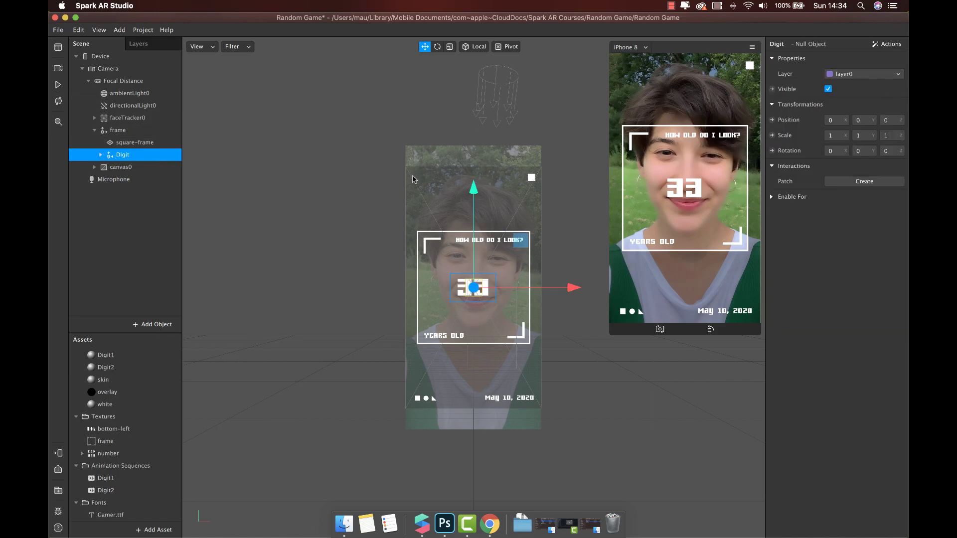
left_click_drag(473, 189, 474, 221)
left_click_drag(573, 320, 537, 320)
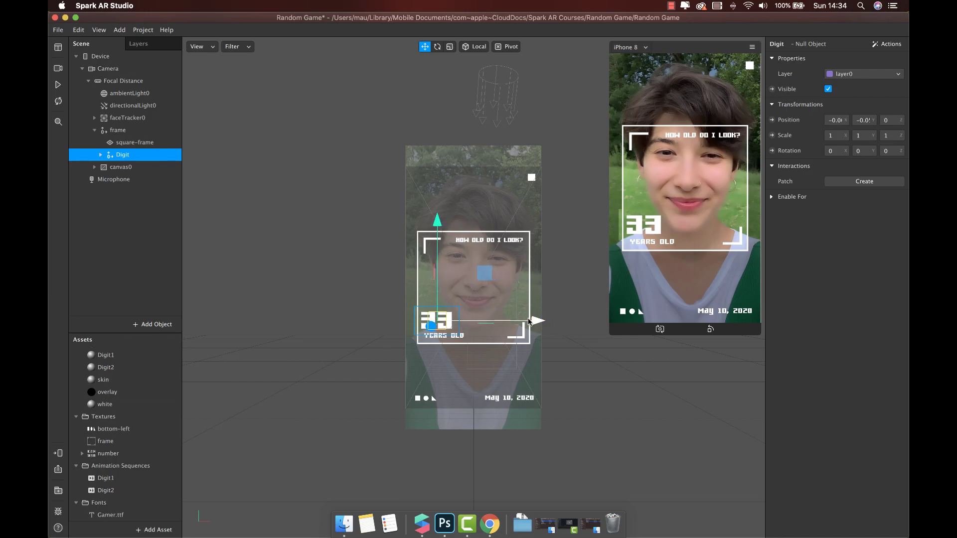
- Set the Digit null object's X and Y scale to 0.8
left_click(834, 136)
type("0.8")
key("Tab")
type("0.8")
key("Return")
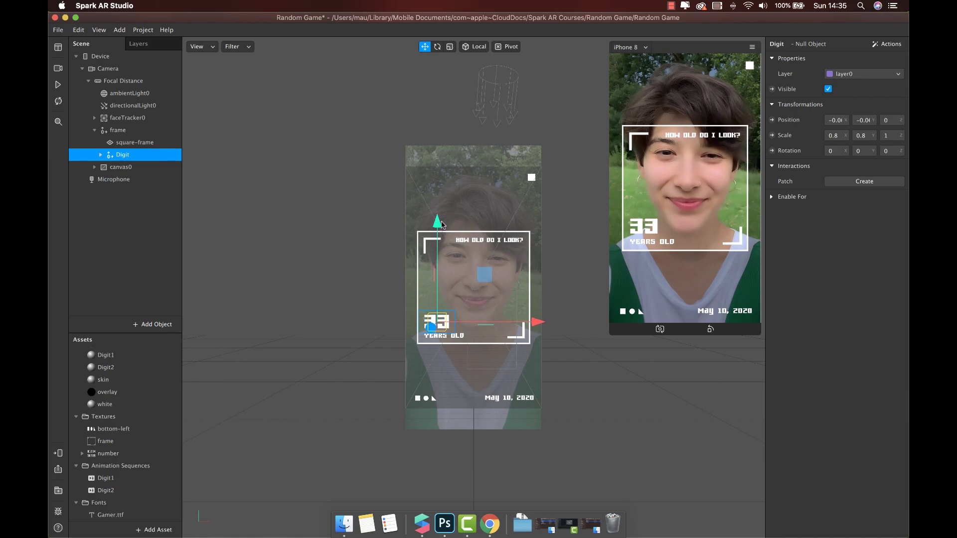